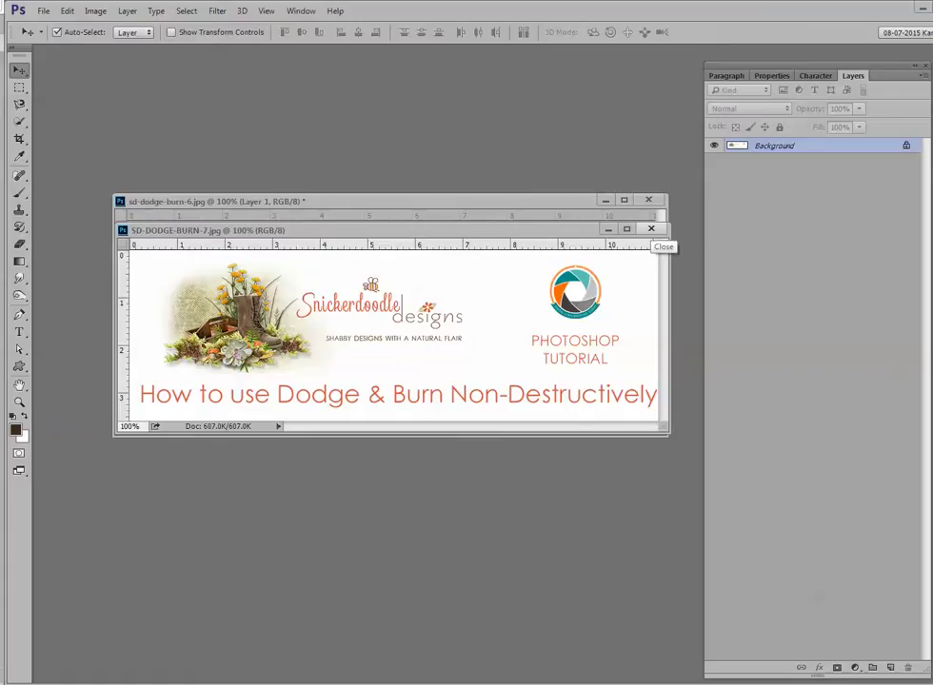
Step: Close SD-DODGE-BURN-7.jpg and set the Dodge tool's brush hardness to 0%
left_click(651, 230)
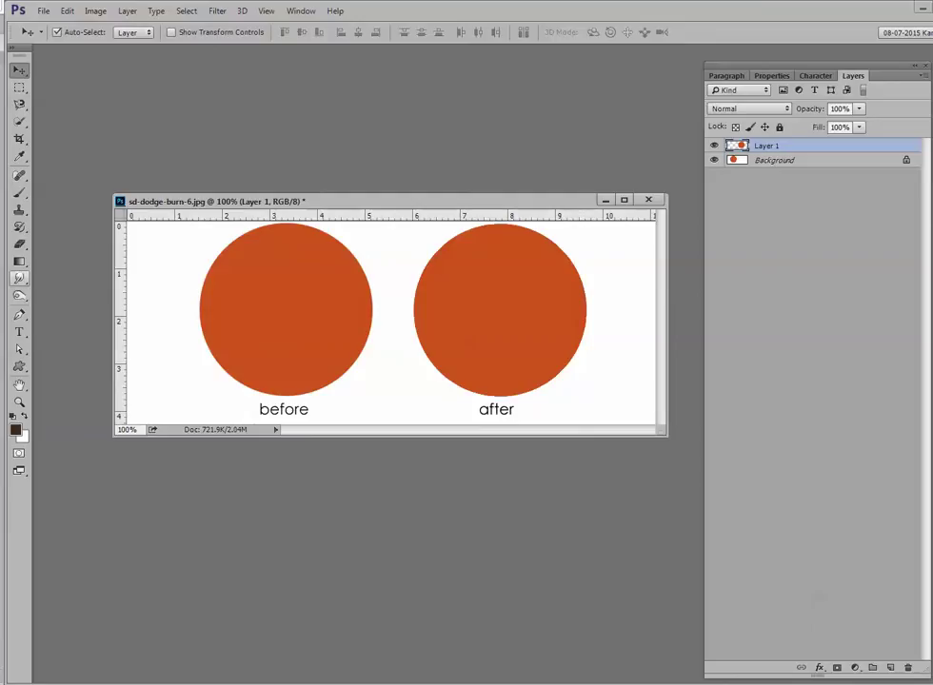
left_click(19, 295)
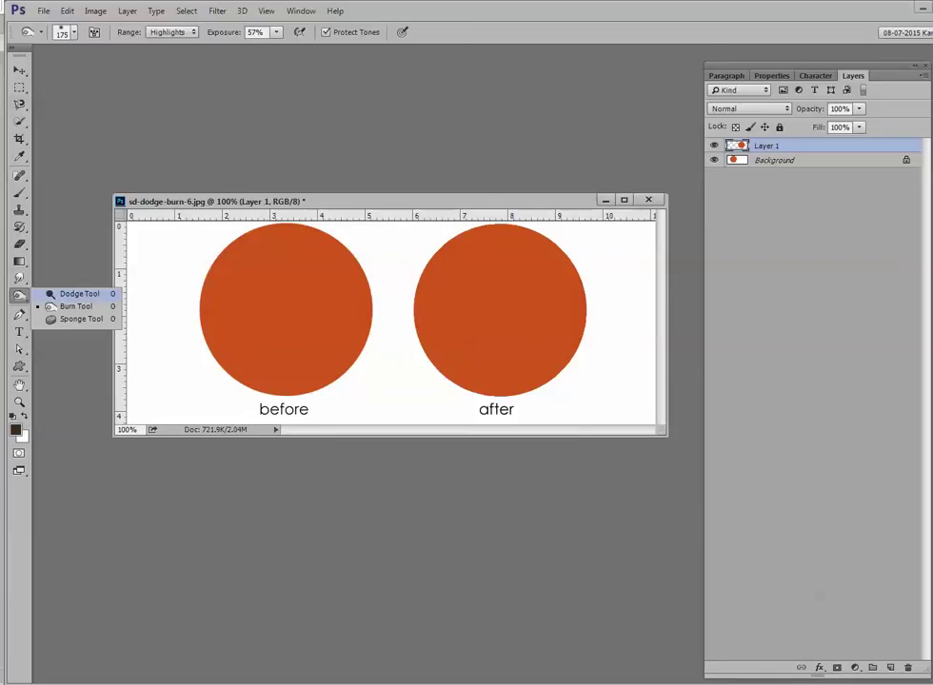
left_click(78, 293)
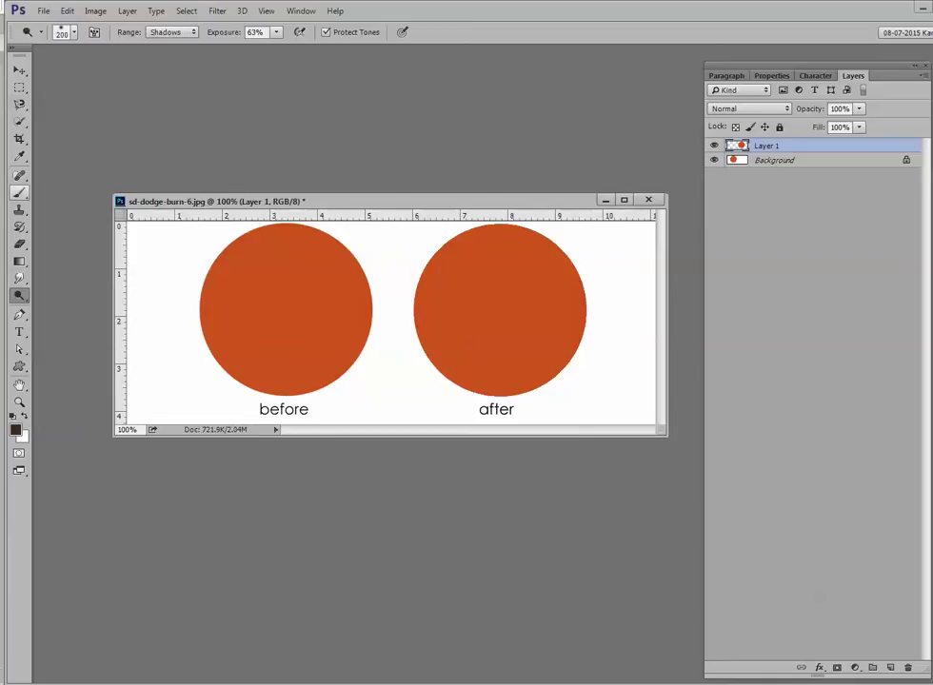
left_click(74, 32)
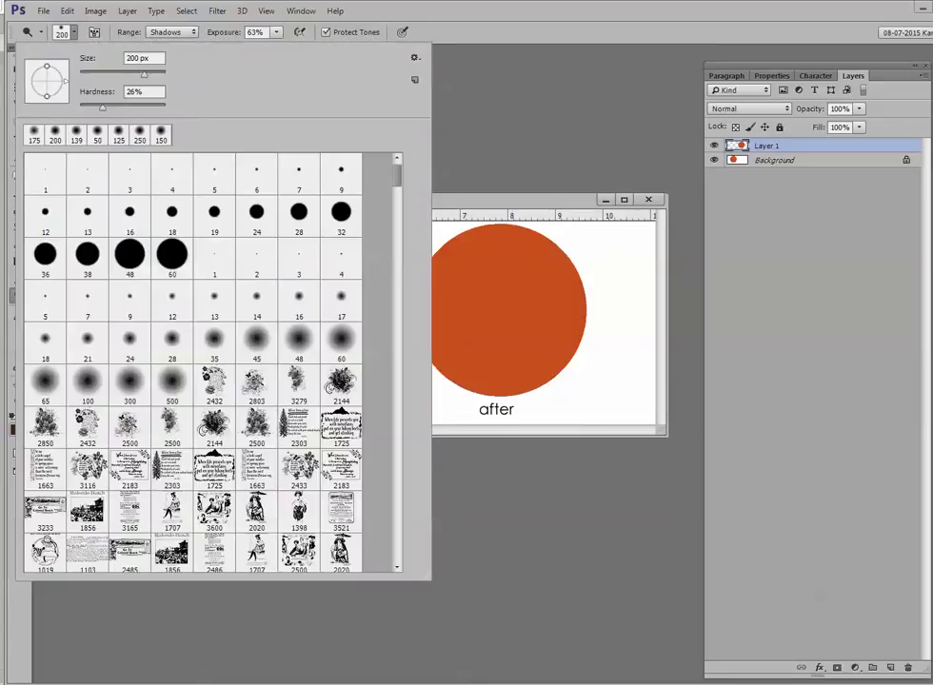
left_click_drag(102, 105, 79, 105)
key("Return")
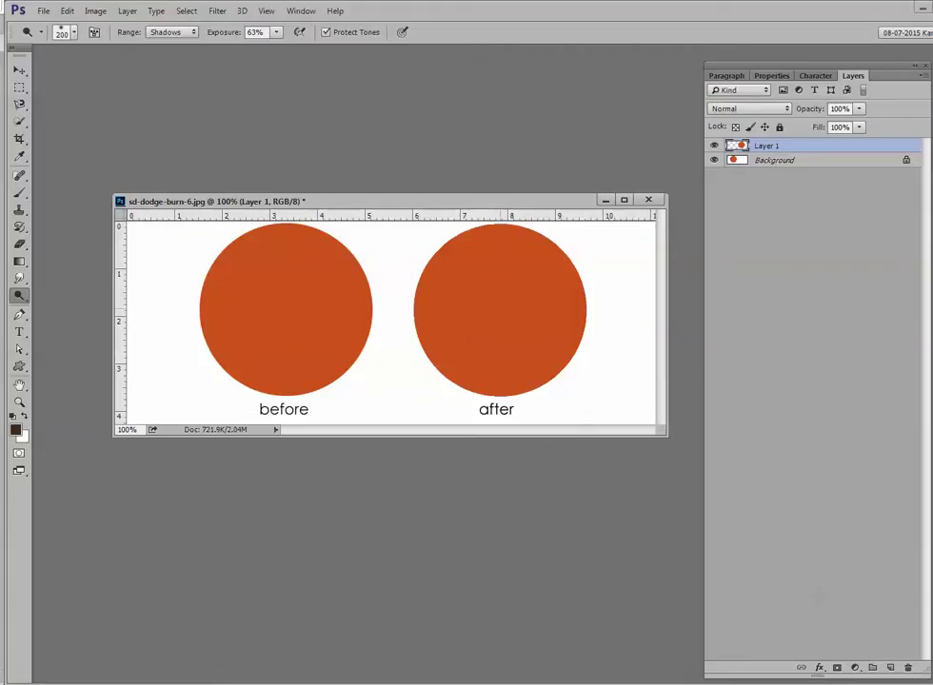
Step: Lighten the center of the "after" circle directly on Layer 1 with the Dodge tool
left_click(502, 311)
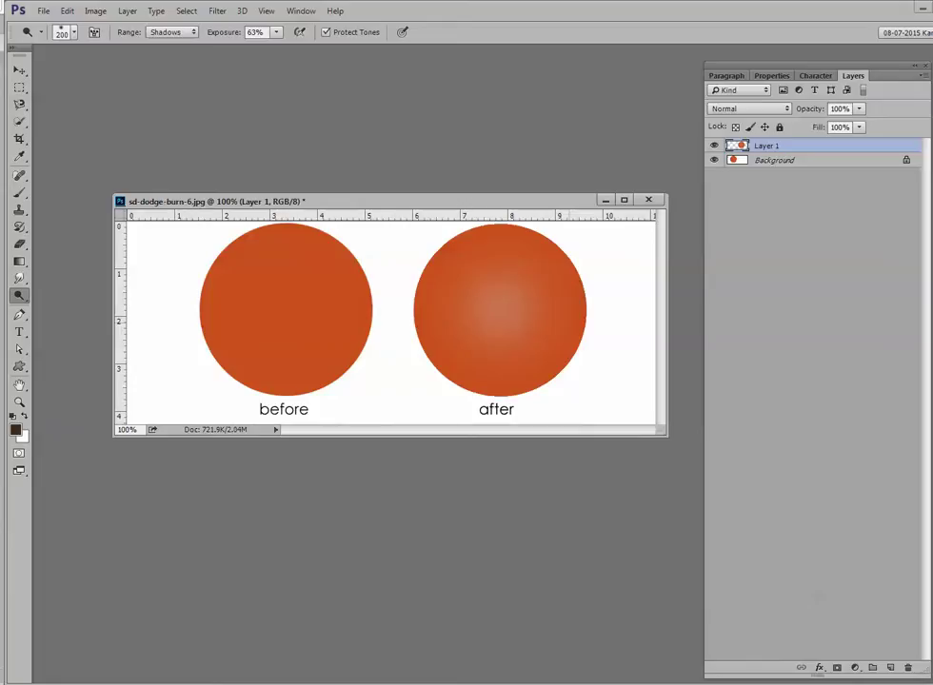
scroll(569, 352, "up", 6)
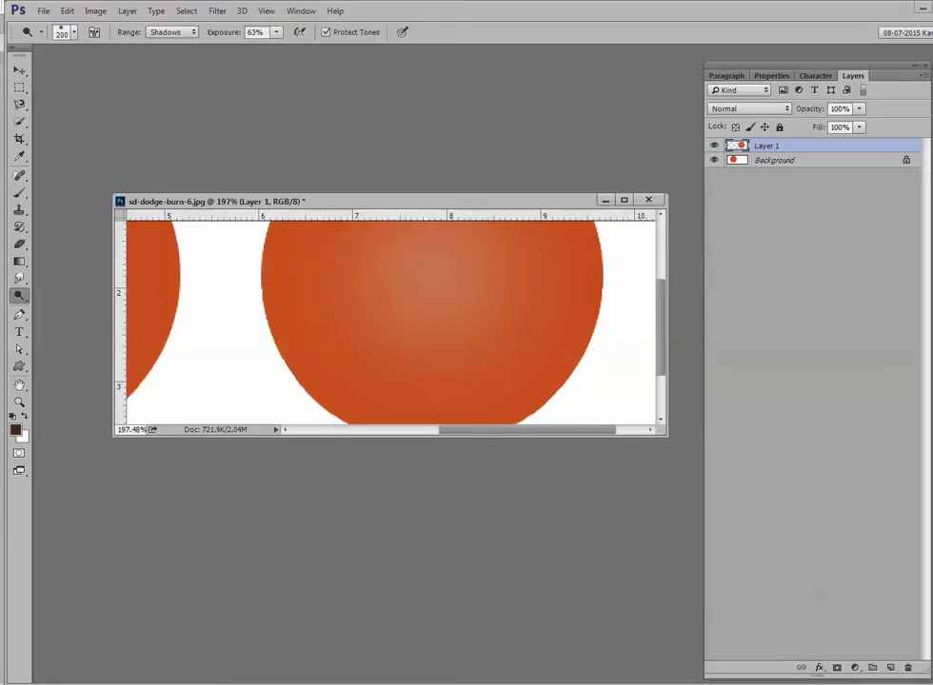
Step: Enlarge the document window and reposition the lightened circle just above the "after" label
key("v")
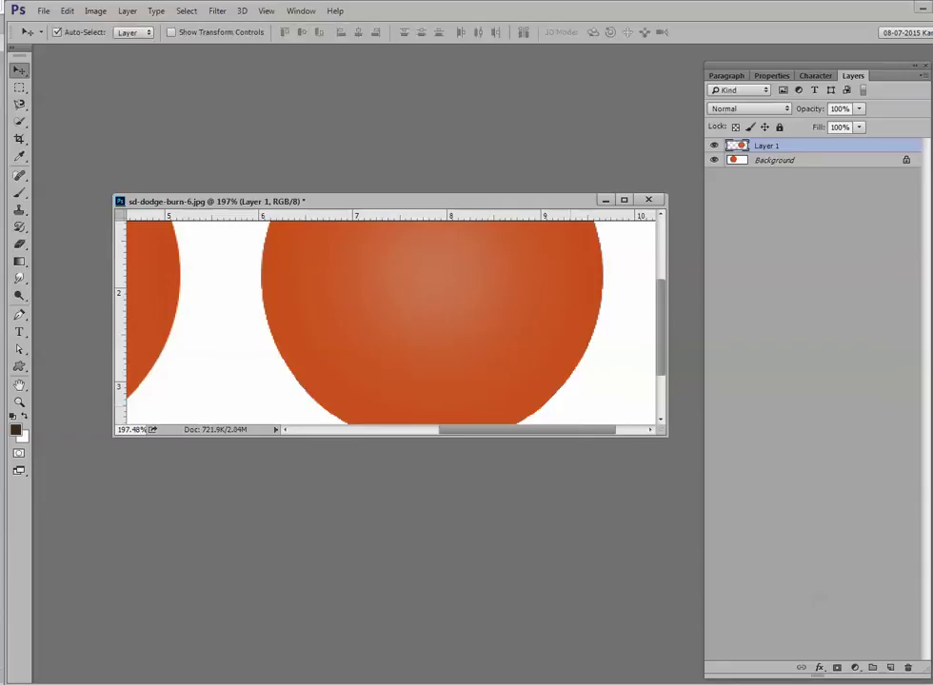
key("shift+Left")
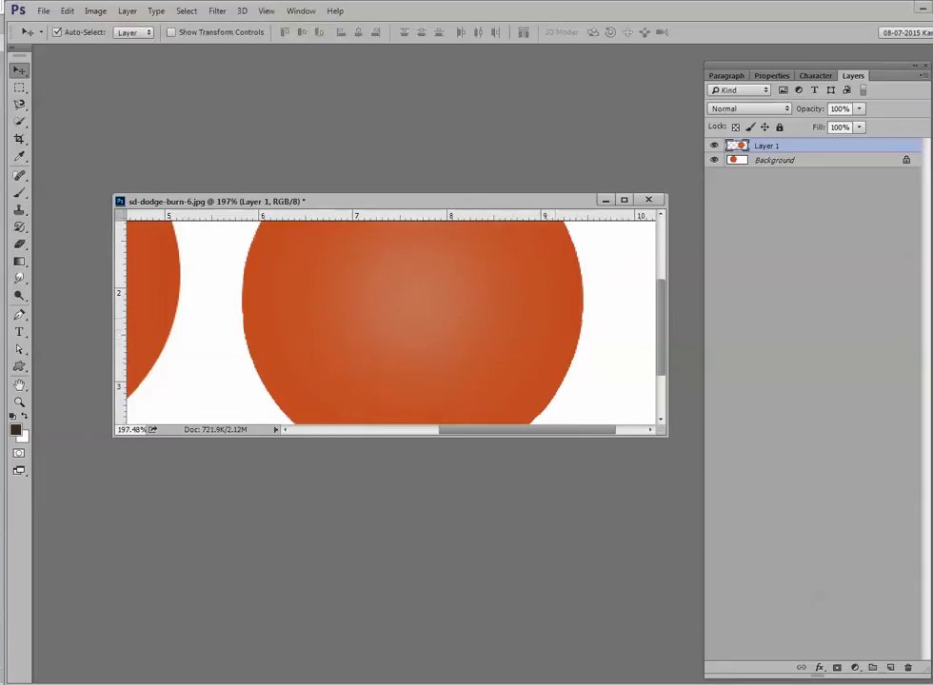
scroll(642, 400, "down", 1)
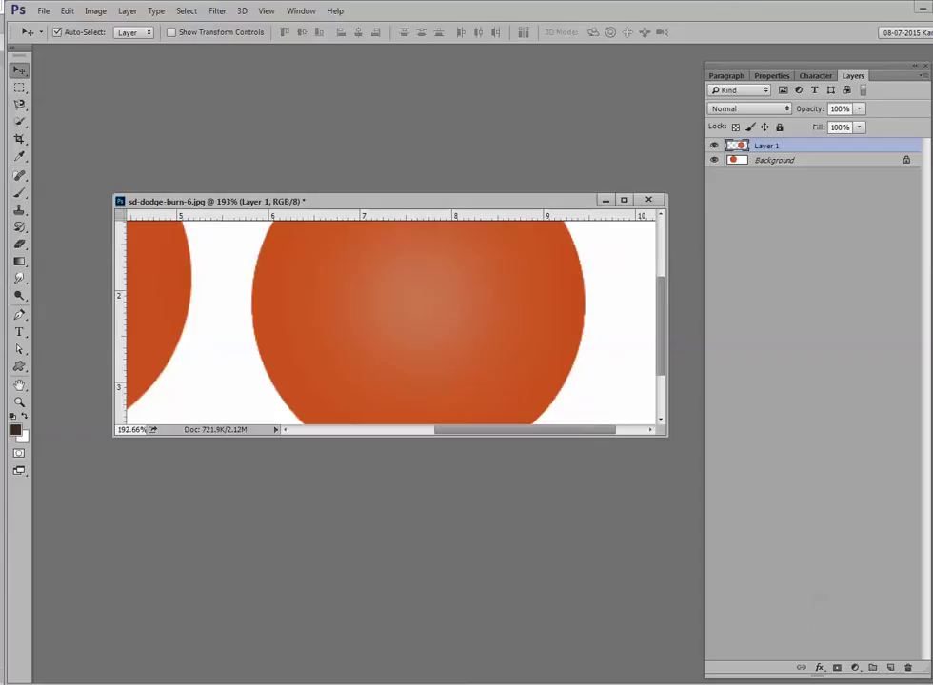
scroll(497, 347, "up", 3)
scroll(557, 357, "down", 7)
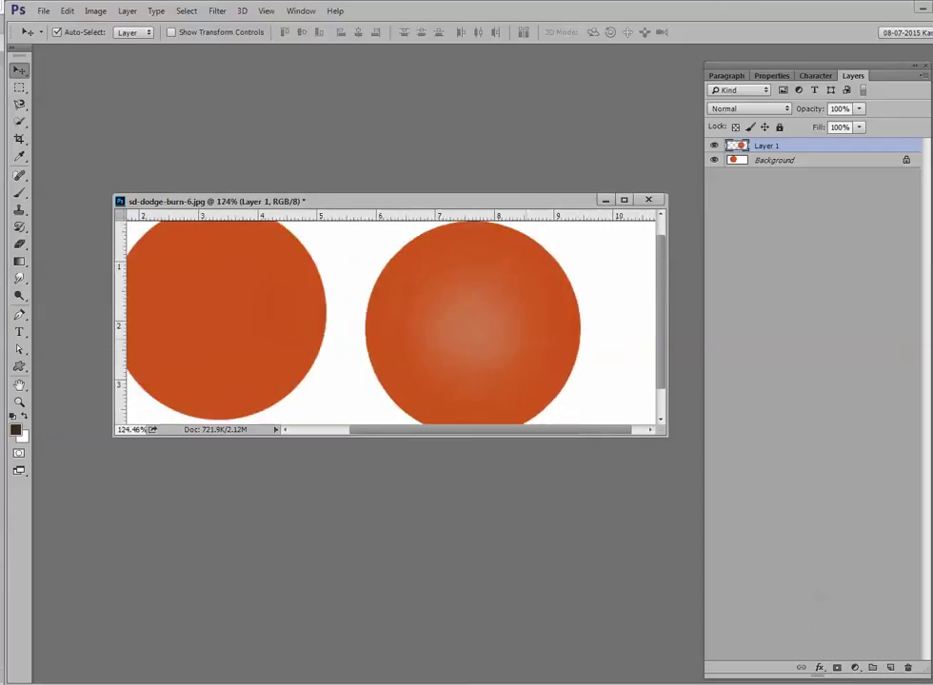
scroll(590, 276, "down", 1)
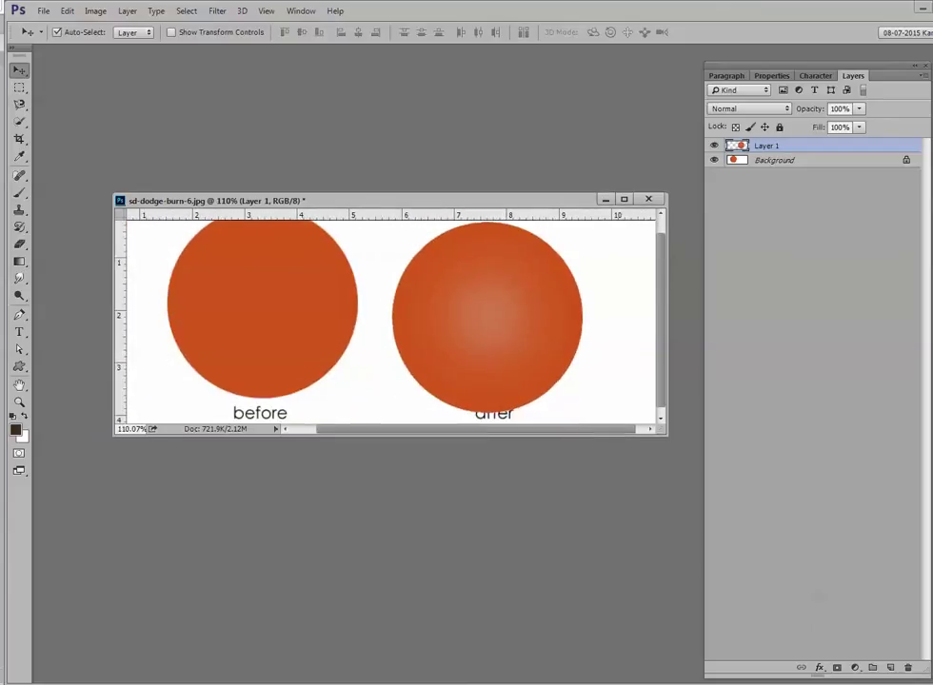
left_click_drag(410, 194, 409, 106)
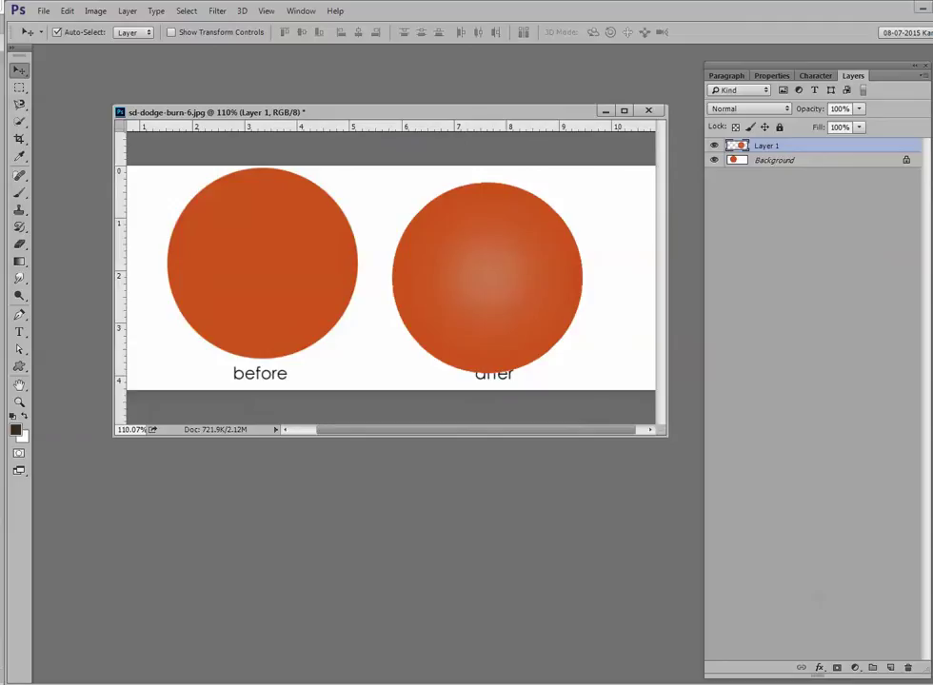
left_click_drag(666, 436, 698, 498)
left_click_drag(524, 328, 533, 322)
scroll(629, 326, "up", 1)
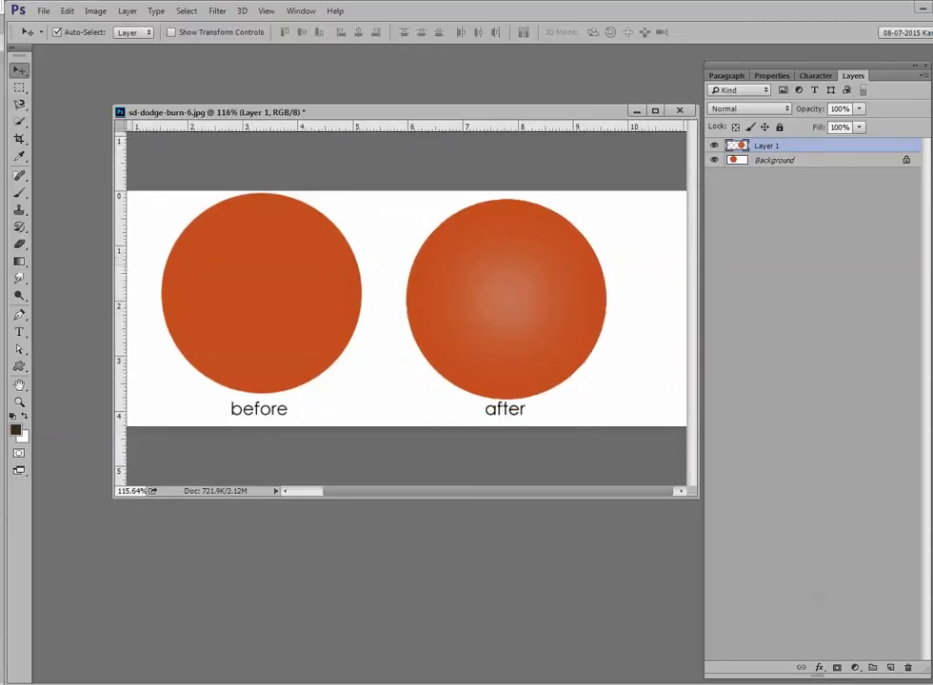
Step: Select the "after" circle's outline, darken its edges with the Burn tool, and deselect it
key("g")
key("o")
left_click(19, 295)
left_click(76, 307)
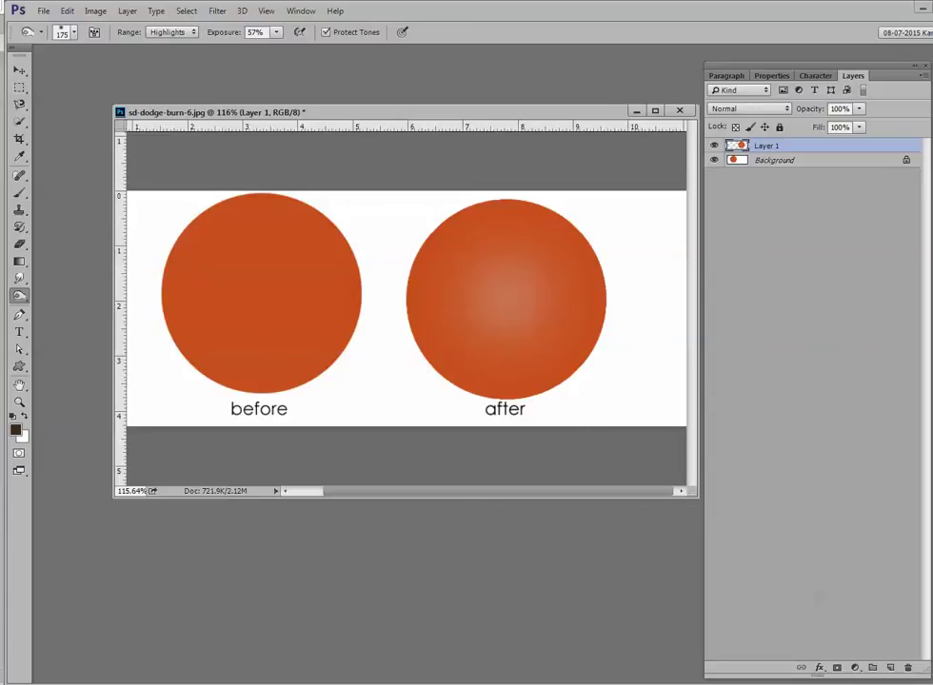
key("ctrl+h")
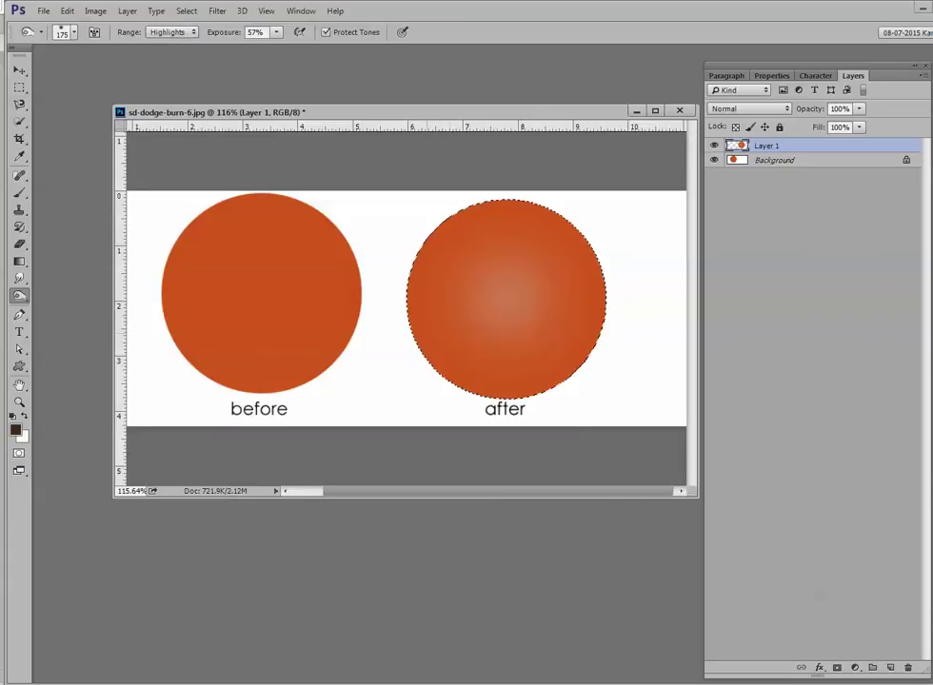
mouse_move(432, 321)
left_mouse_down()
mouse_move(505, 372)
mouse_move(550, 367)
mouse_move(580, 331)
mouse_move(586, 269)
mouse_move(543, 226)
mouse_move(430, 266)
mouse_move(431, 321)
left_mouse_up()
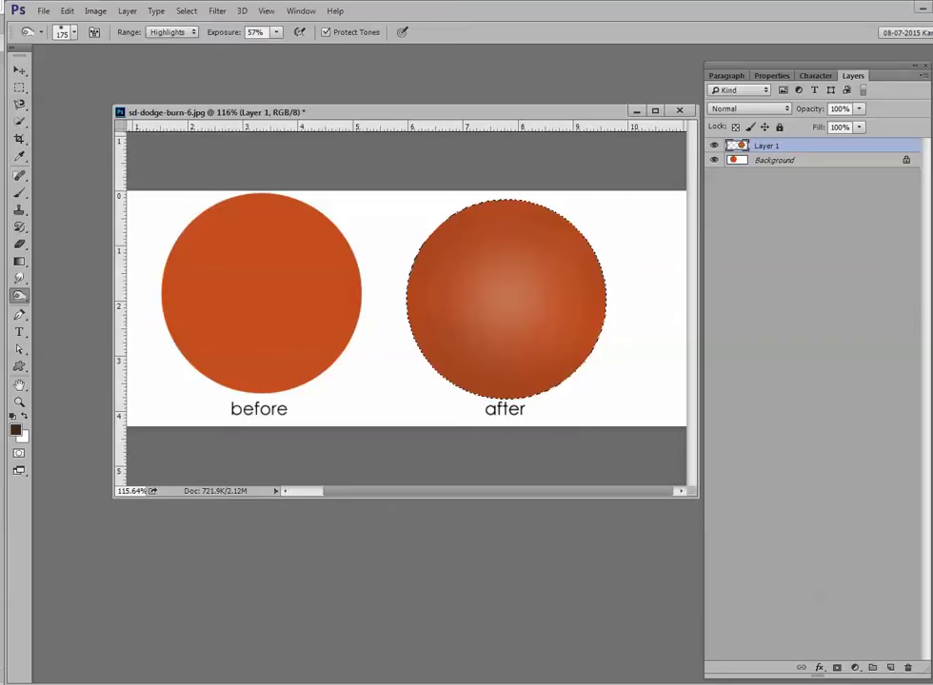
key("ctrl+d")
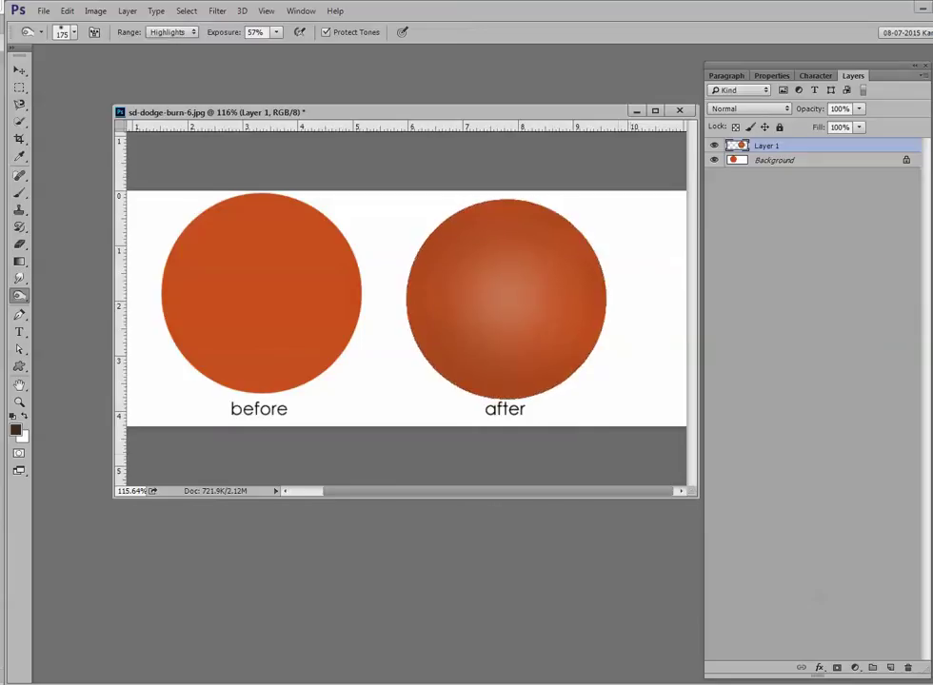
scroll(407, 308, "down", 2)
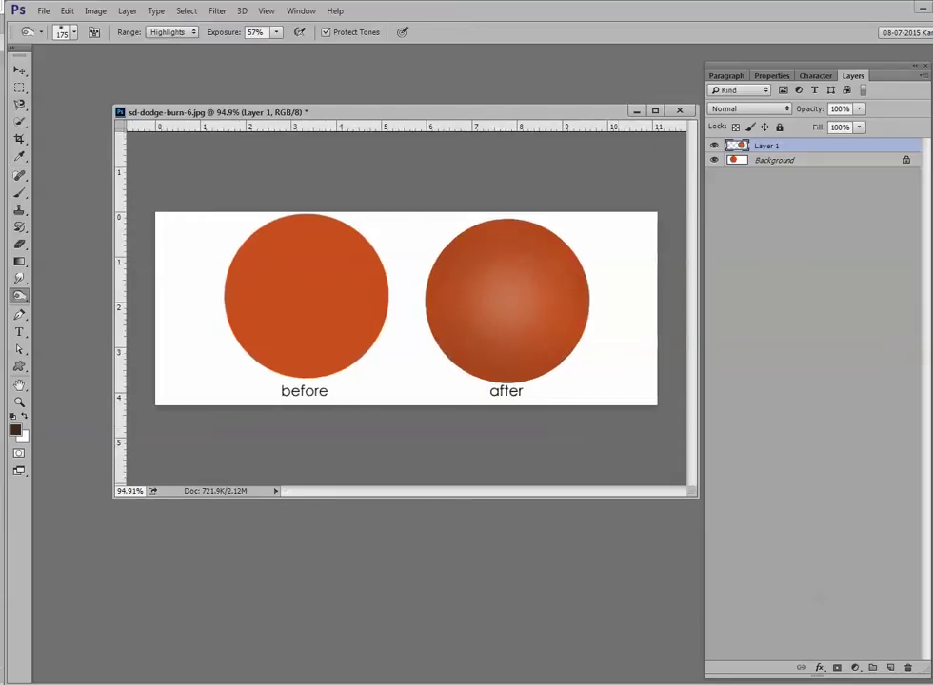
Step: Set the Dodge tool's brush size to 225 px and lighten the center of the "after" circle again
left_click(19, 295)
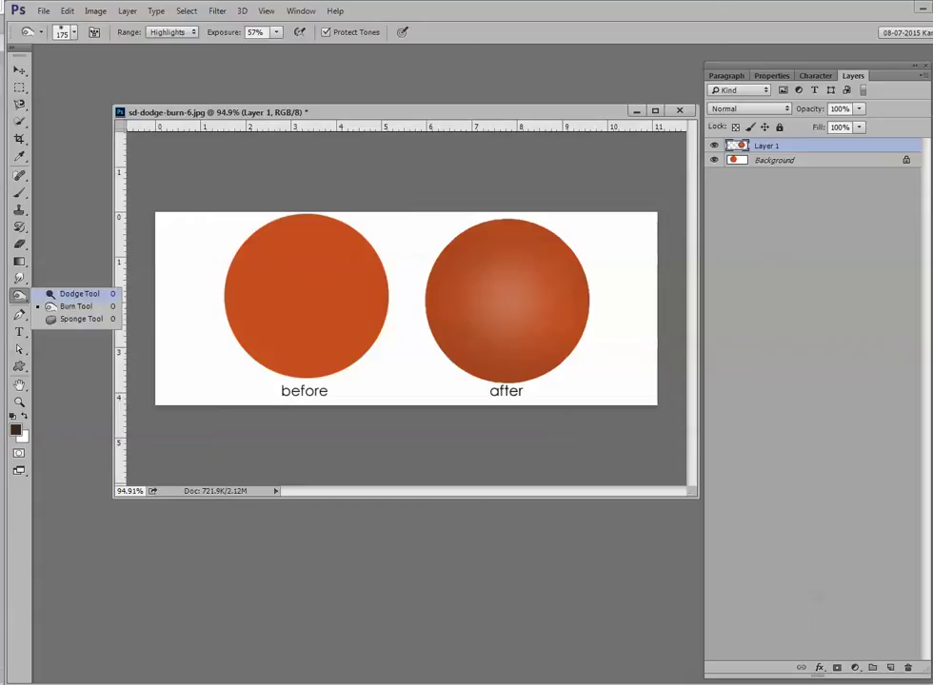
left_click(76, 293)
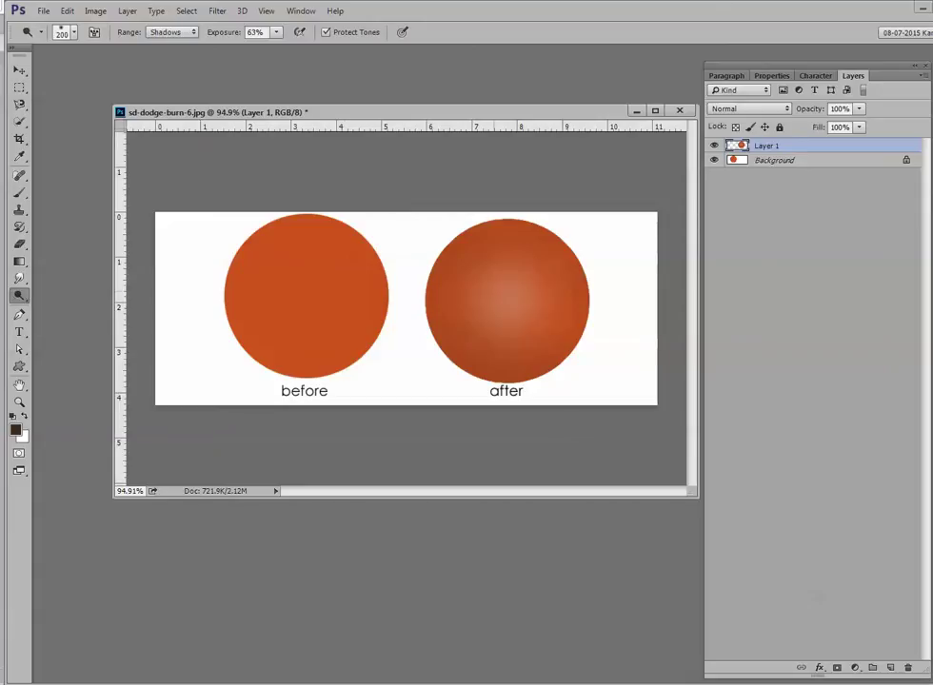
left_click(75, 33)
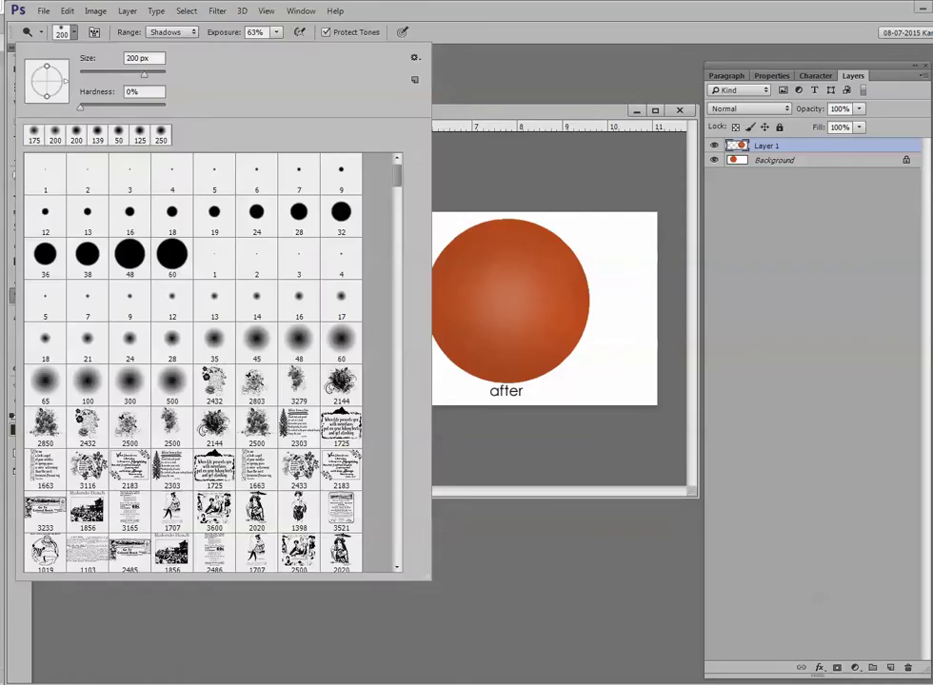
double_click(141, 58)
type("225")
key("Return")
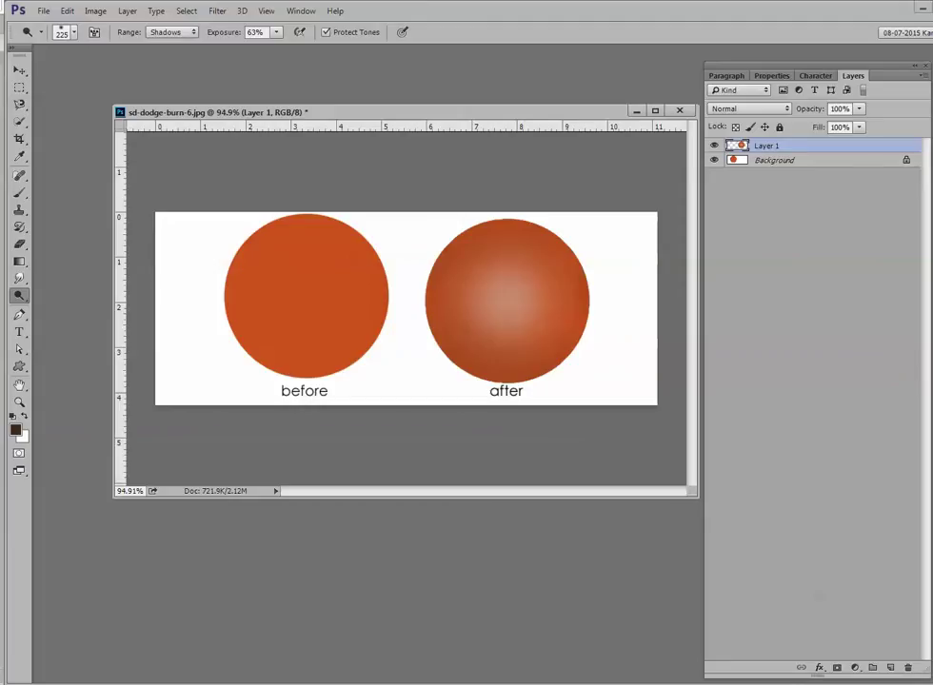
Step: Shift the dodged and burned circle slightly and nudge it up above the "after" label
key("v")
mouse_move(500, 221)
left_mouse_down()
mouse_move(511, 221)
mouse_move(483, 218)
mouse_move(503, 216)
mouse_move(508, 256)
left_mouse_up()
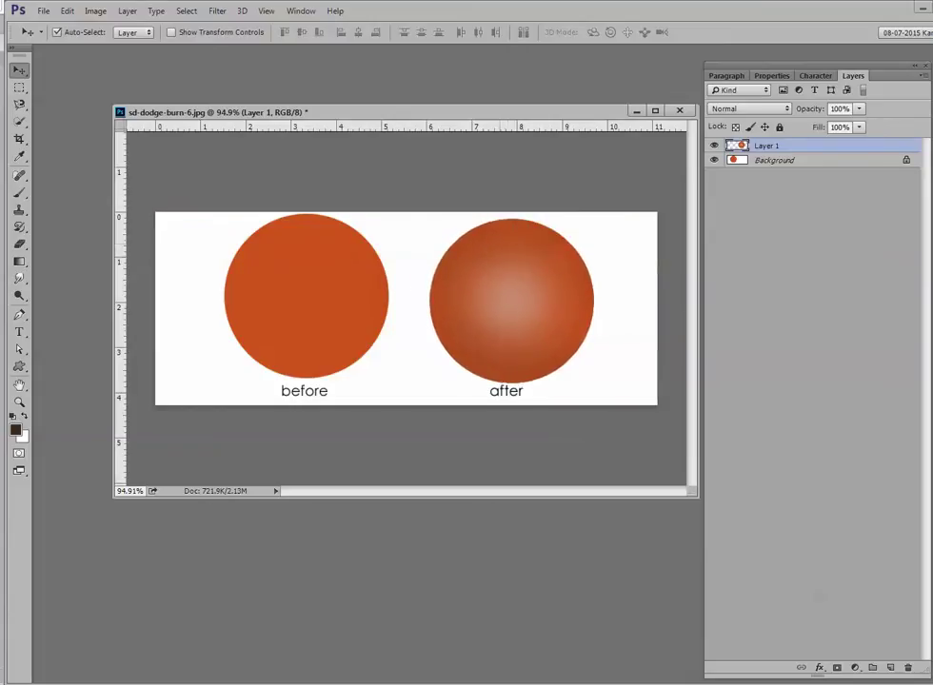
key("Up")
key("Up")
key("Up")
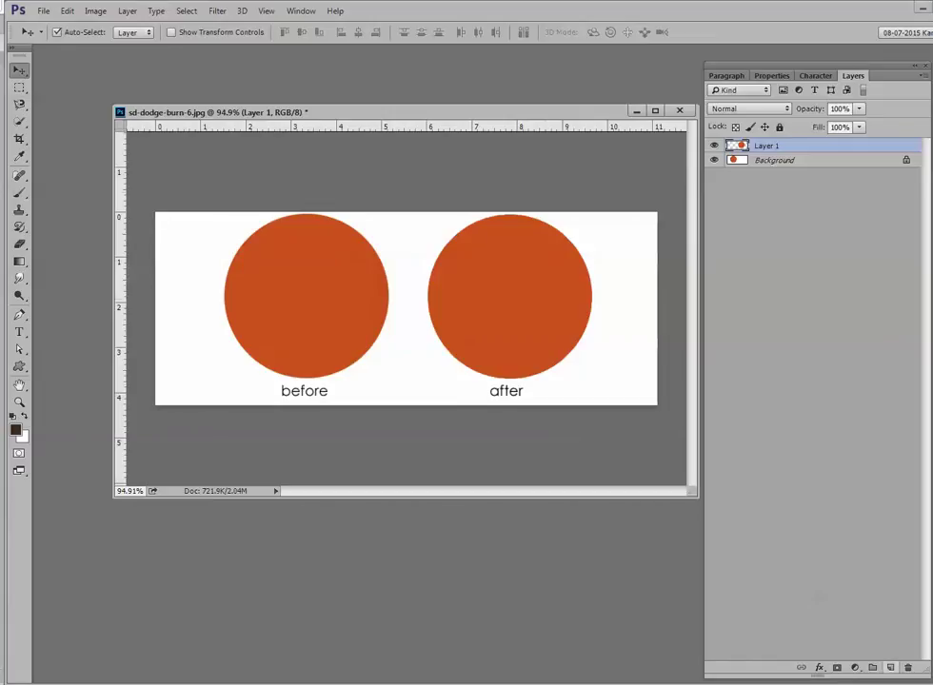
Step: Add a new layer above Layer 1, fill it with 50% Gray, and set its blend mode to Overlay
left_click(890, 669)
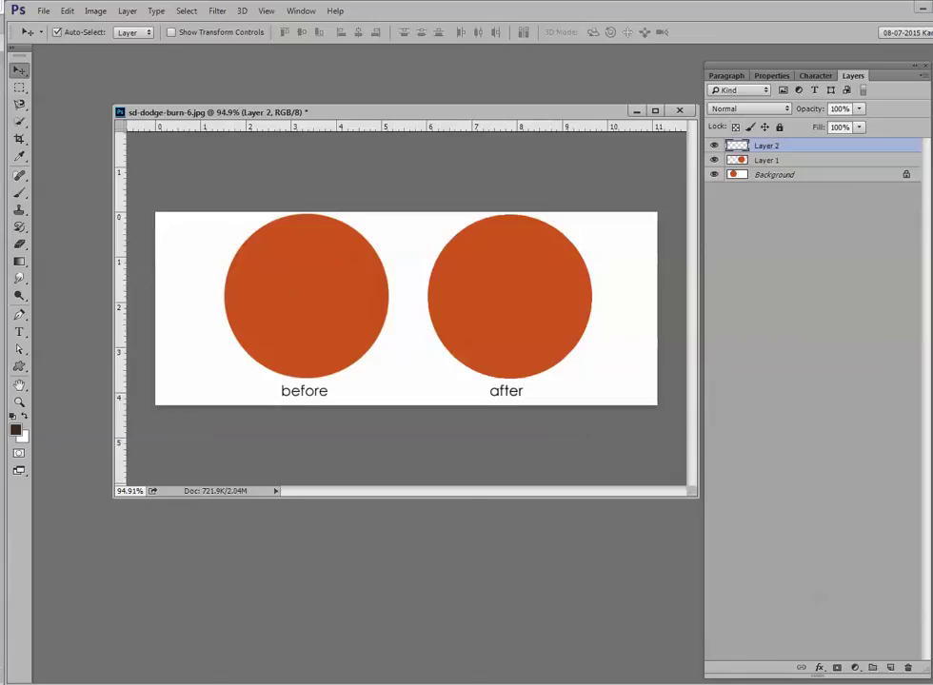
left_click(66, 11)
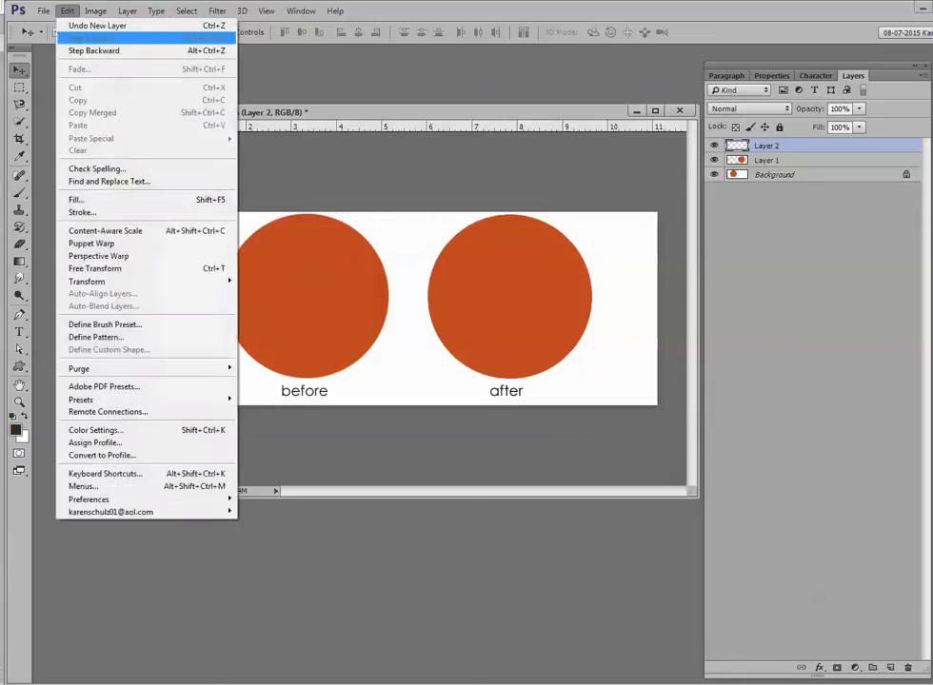
left_click(83, 199)
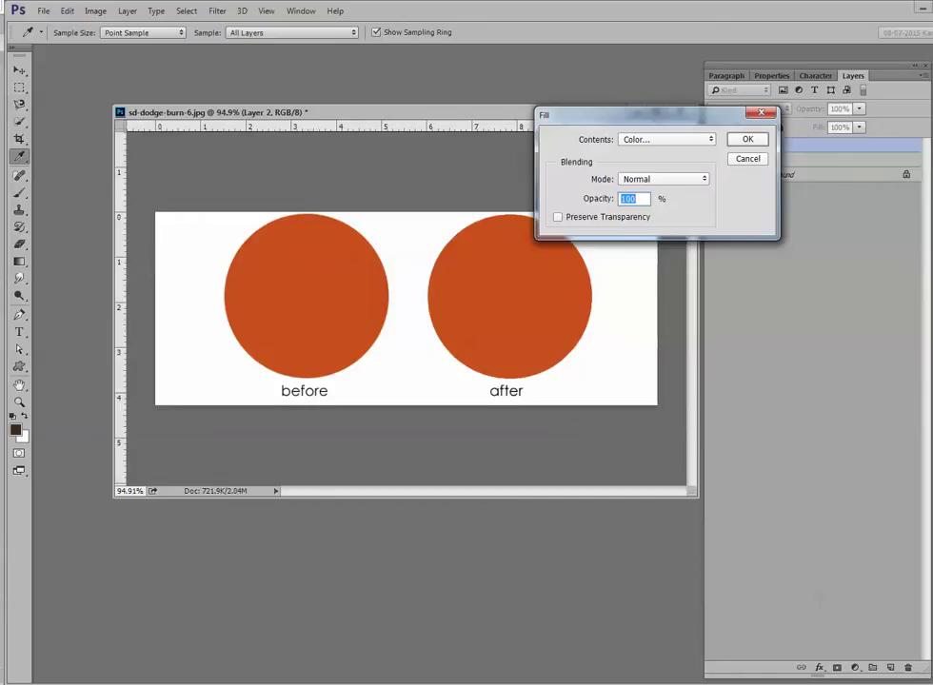
left_click(666, 140)
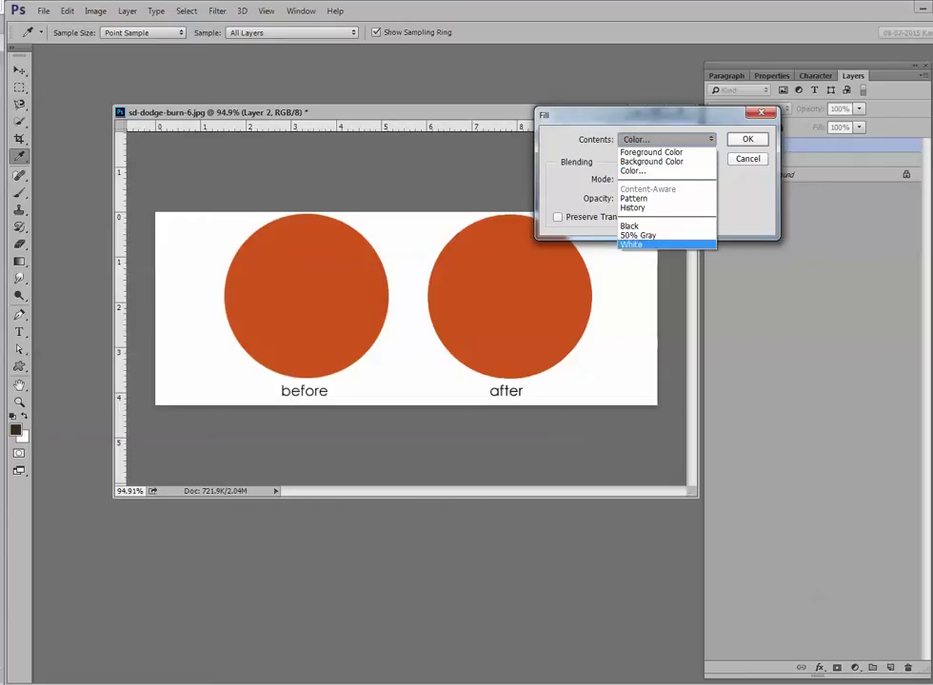
left_click(639, 235)
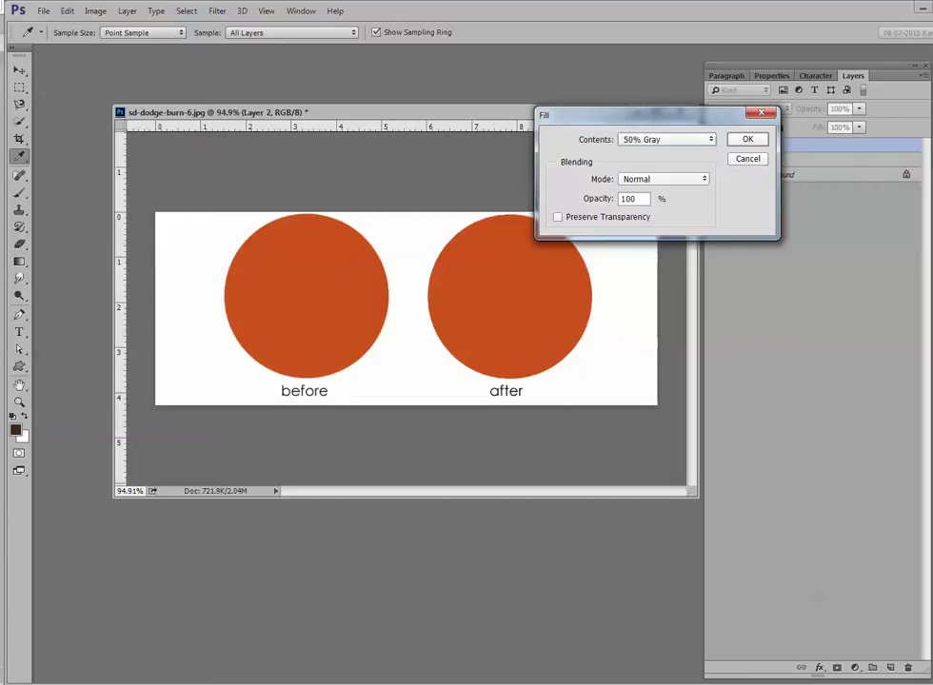
key("Return")
key("v")
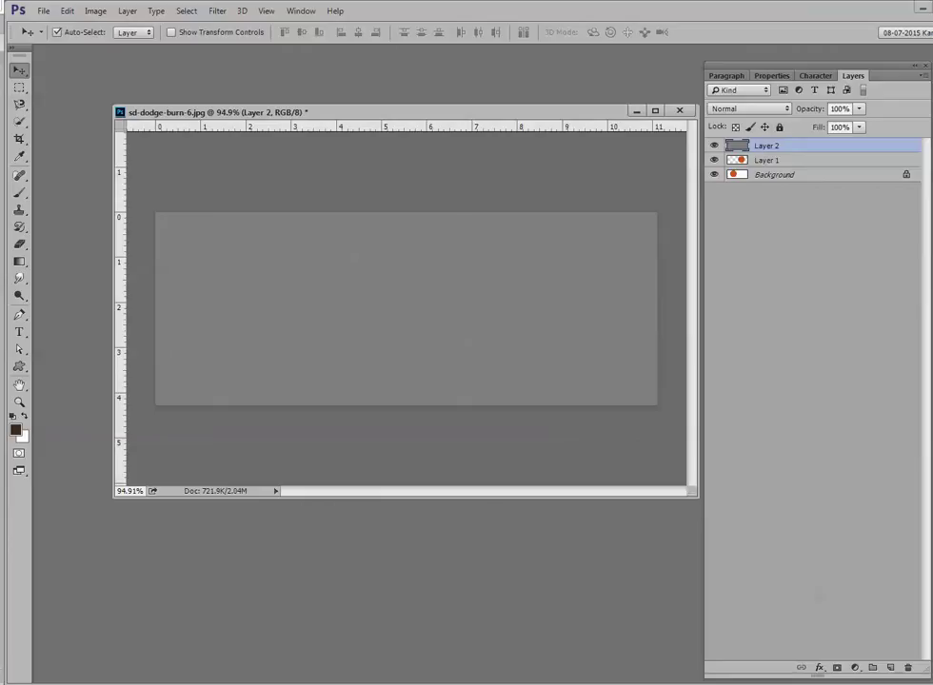
left_click(749, 109)
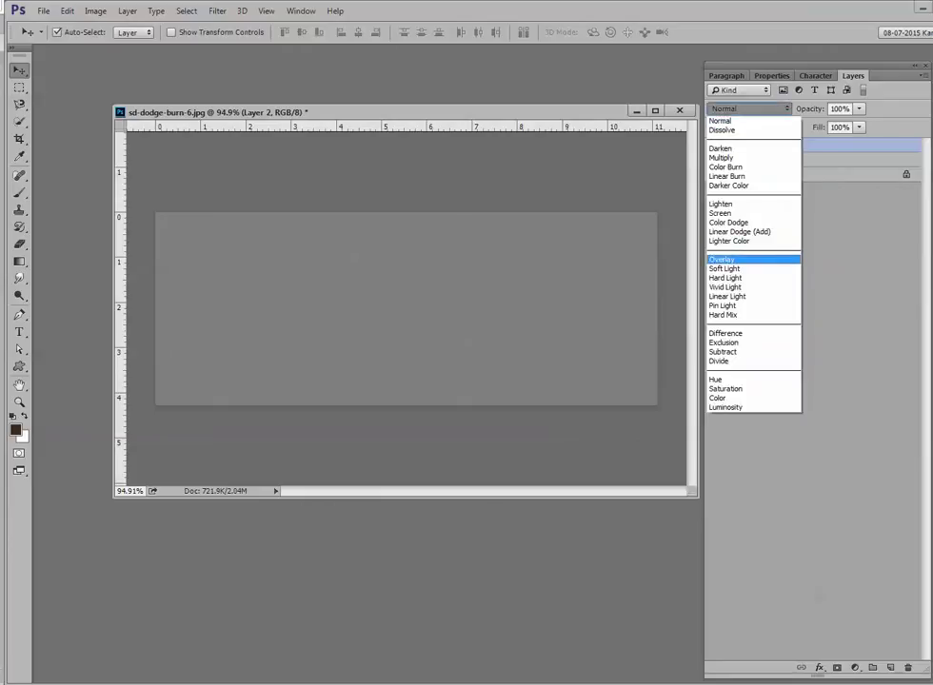
key("Return")
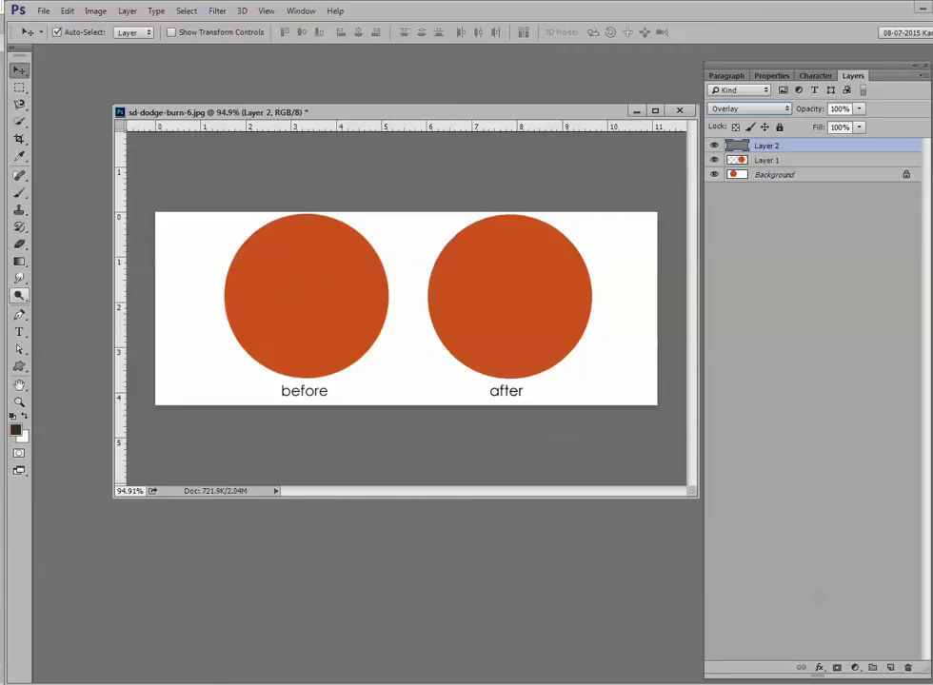
Step: Lighten the center of the "after" circle with the Dodge tool on the gray Overlay layer
key("o")
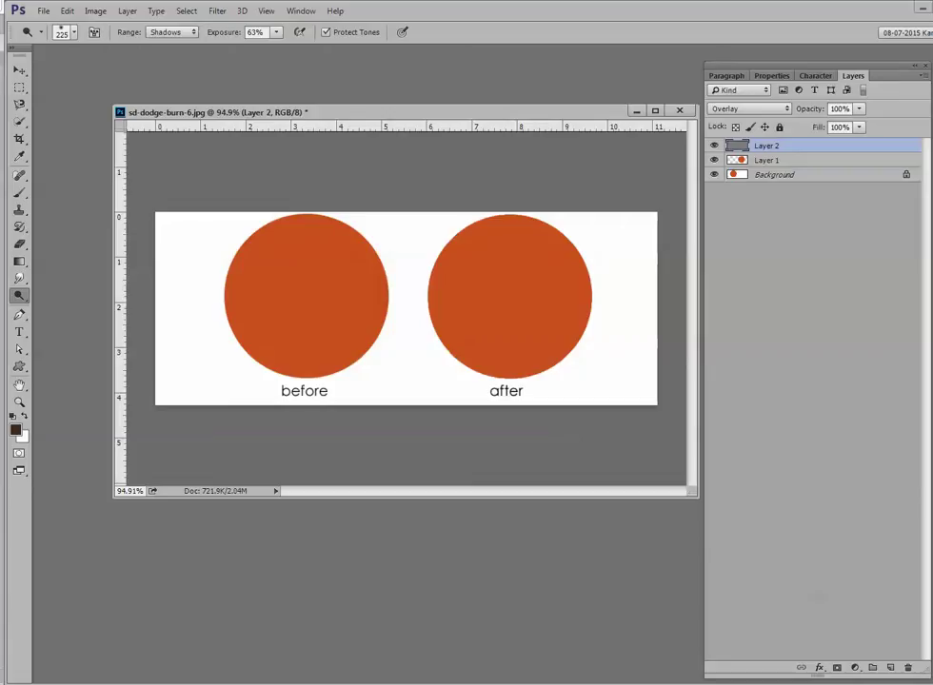
right_click(19, 295)
left_click(76, 293)
left_click(504, 296)
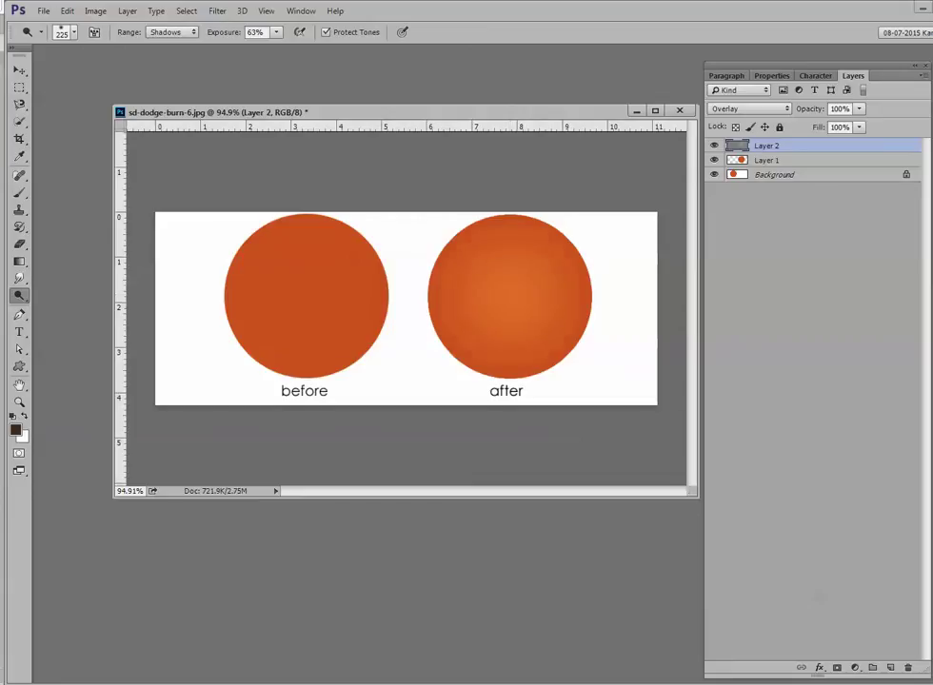
Step: Set the Dodge tool's exposure to 100%
left_click(276, 33)
left_click_drag(277, 47, 302, 47)
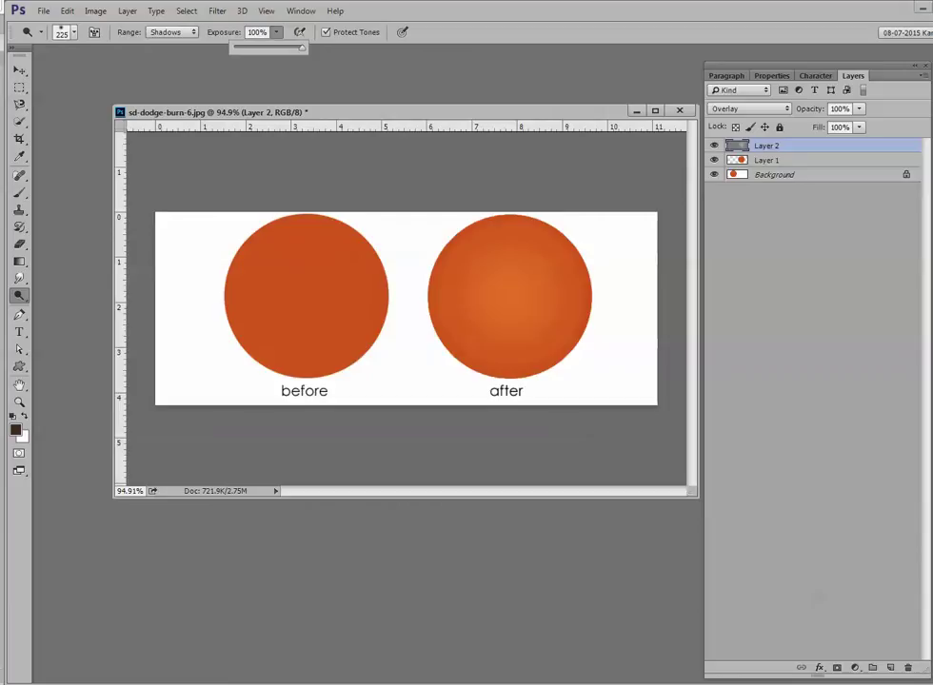
key("Return")
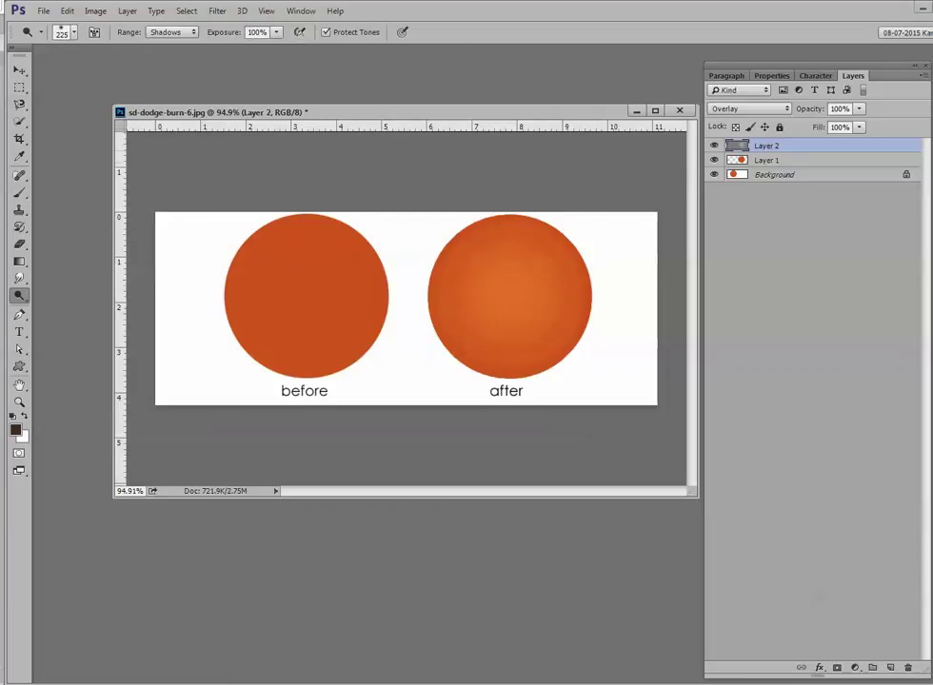
Step: Darken the edges of the "after" circle with the Burn tool on the gray Overlay layer, and switch back to the Dodge tool
right_click(19, 296)
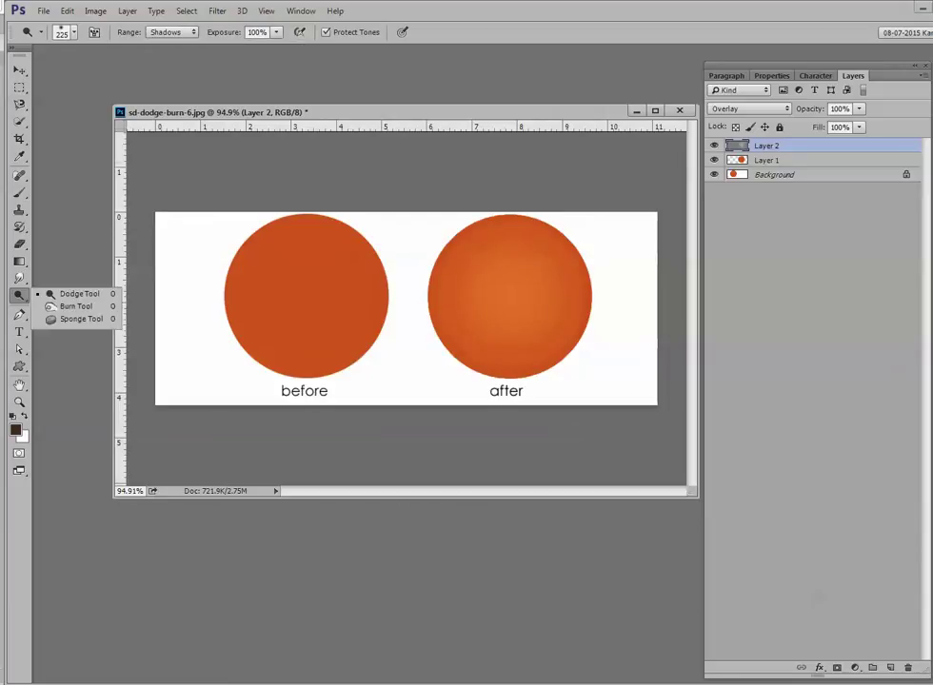
left_click(76, 306)
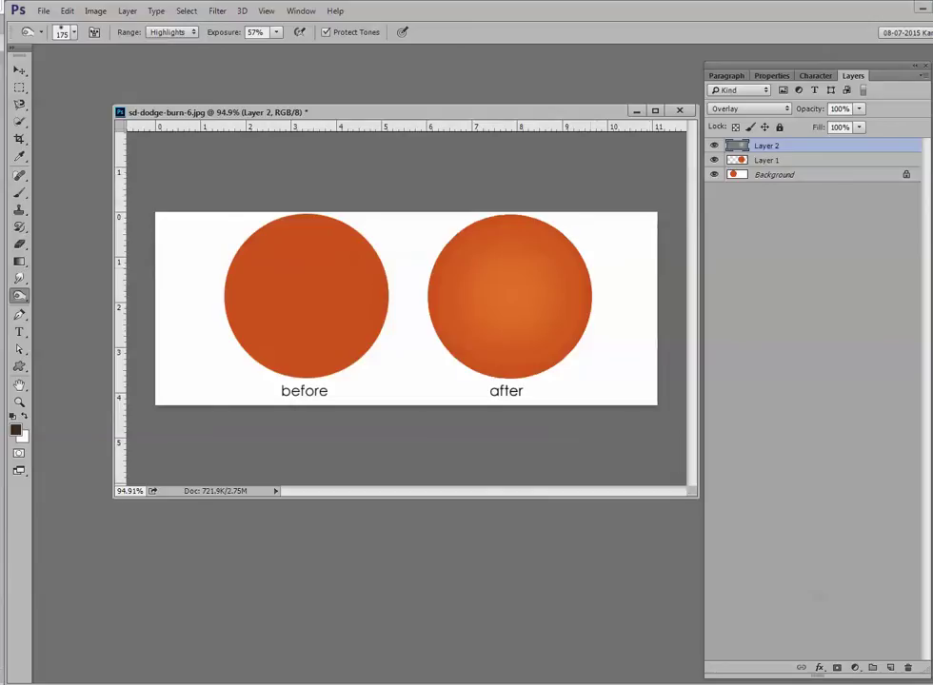
mouse_move(573, 274)
left_mouse_down()
mouse_move(555, 330)
mouse_move(509, 364)
left_mouse_up()
mouse_move(441, 319)
left_mouse_down()
mouse_move(424, 249)
mouse_move(438, 231)
left_mouse_up()
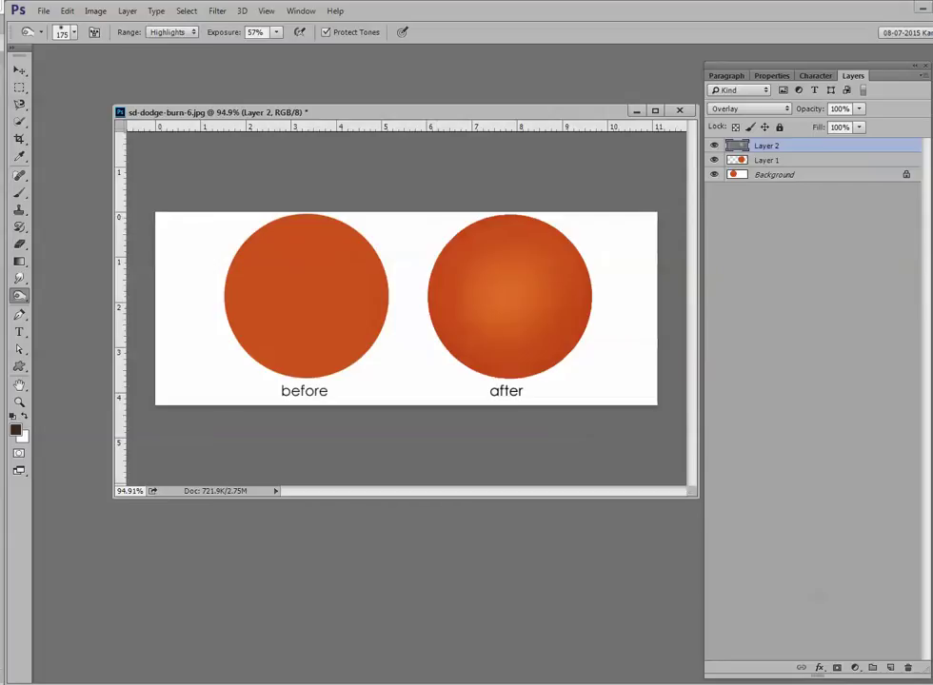
left_click(19, 296)
left_click(76, 293)
Step: Hide and reshow Layer 2 to compare the shading, and link Layer 2 with Layer 1
left_click(713, 146)
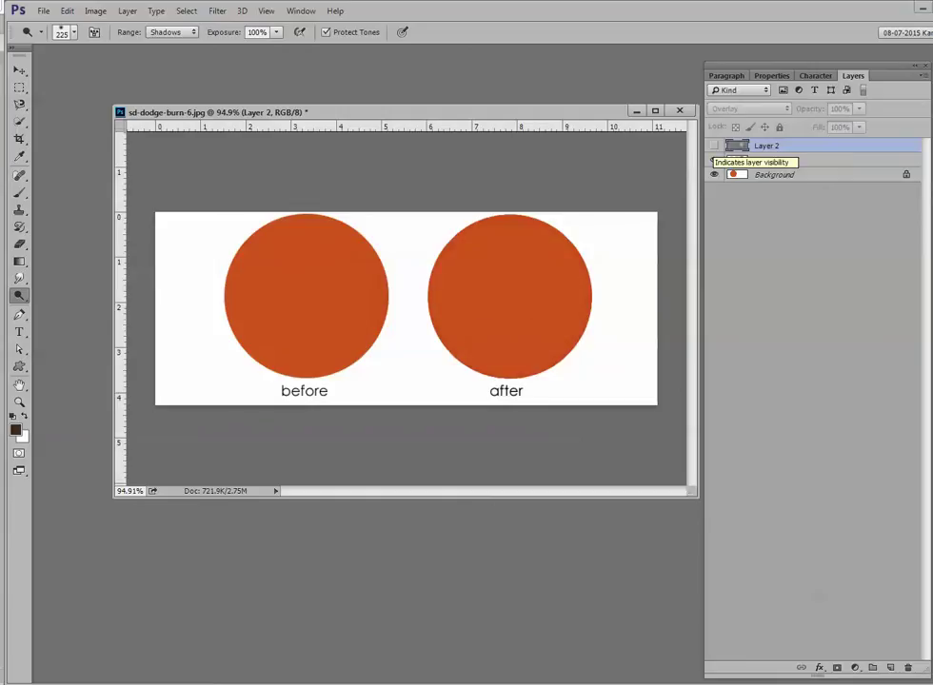
left_click(714, 146)
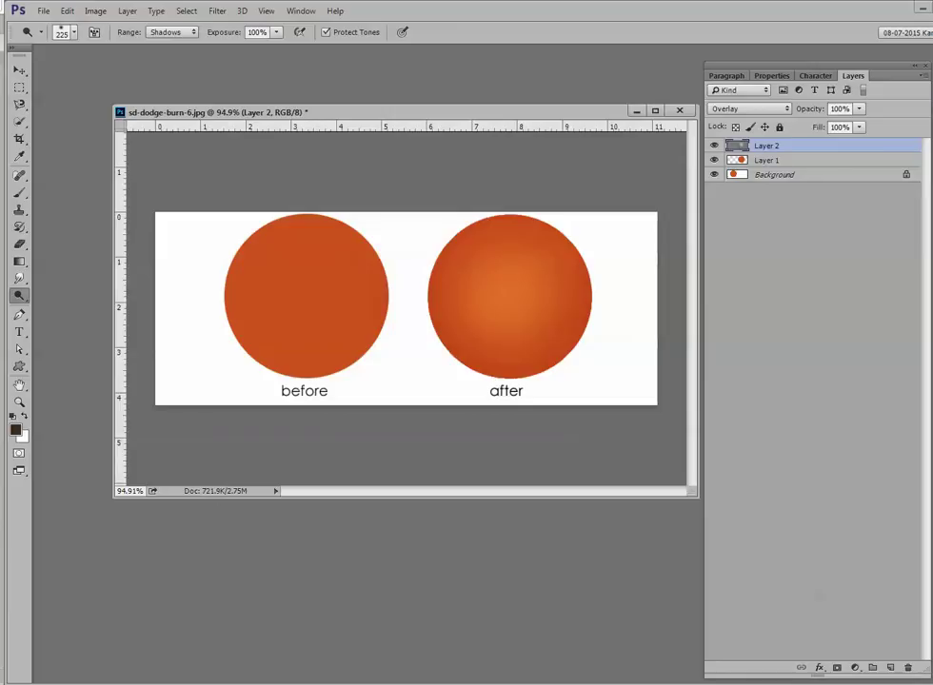
left_click(785, 160, "shift")
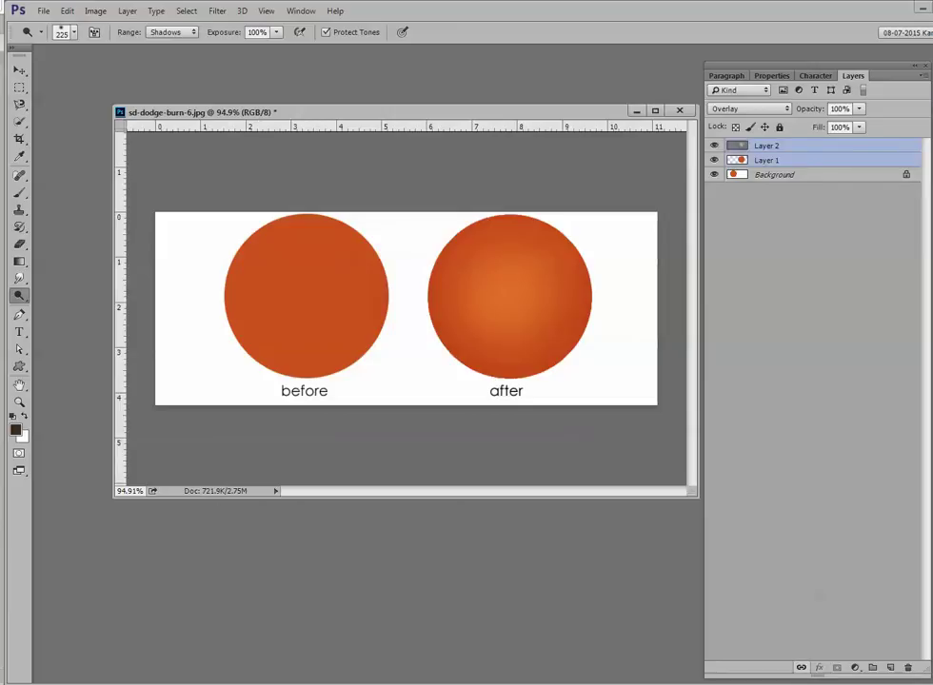
left_click(800, 668)
Step: Open the garden comparison image example2a.jpg from the 10-23 folder
left_click(42, 11)
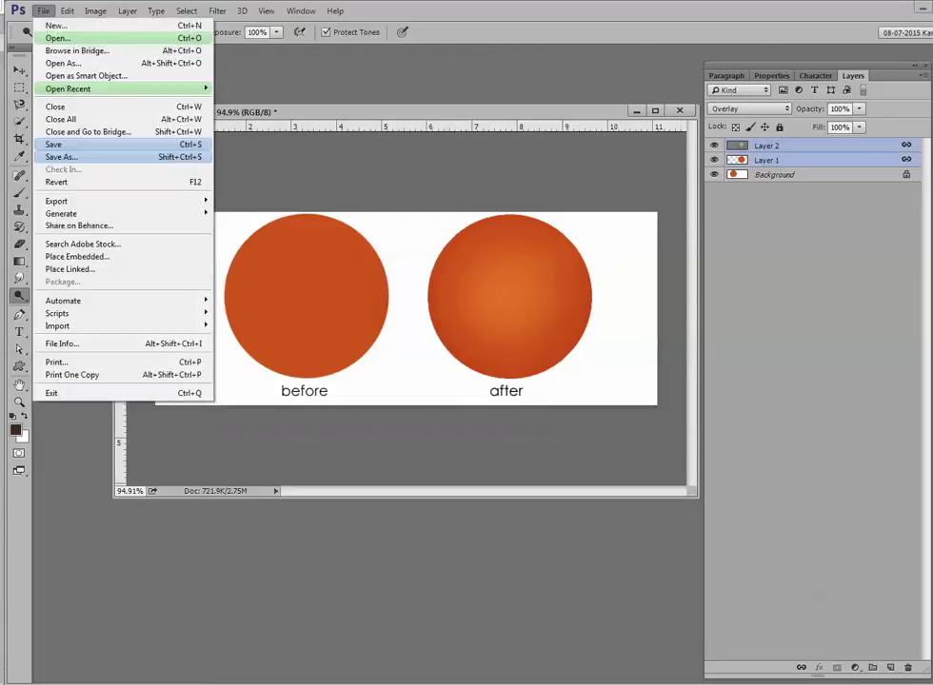
left_click(58, 39)
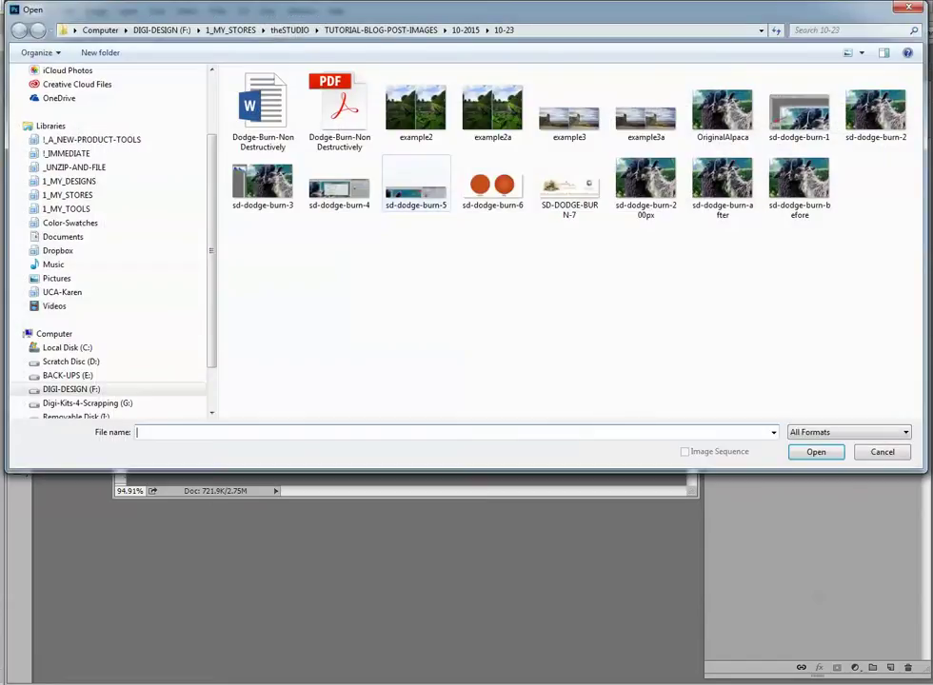
left_click(493, 110)
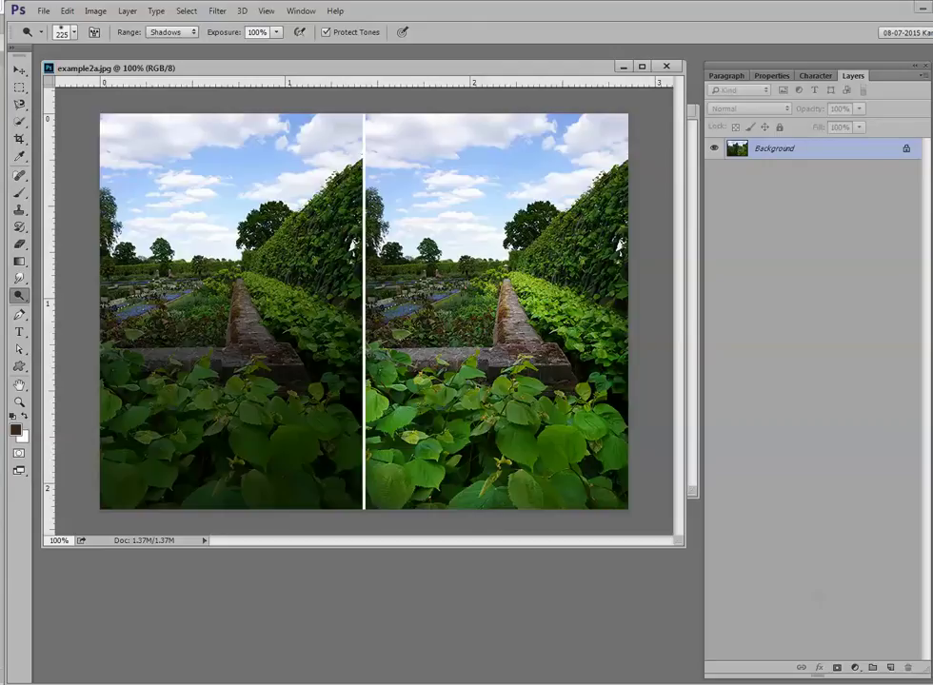
Step: Open the coastal ruin comparison image example3a.jpg and enlarge its window so both halves show fully
left_click(43, 11)
left_click(57, 40)
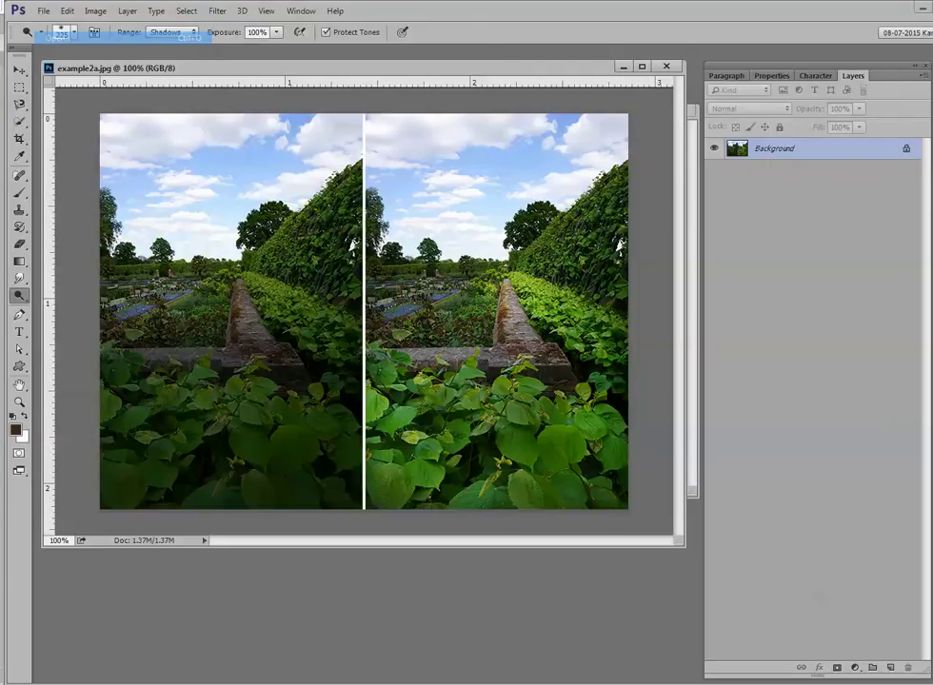
left_click(646, 186)
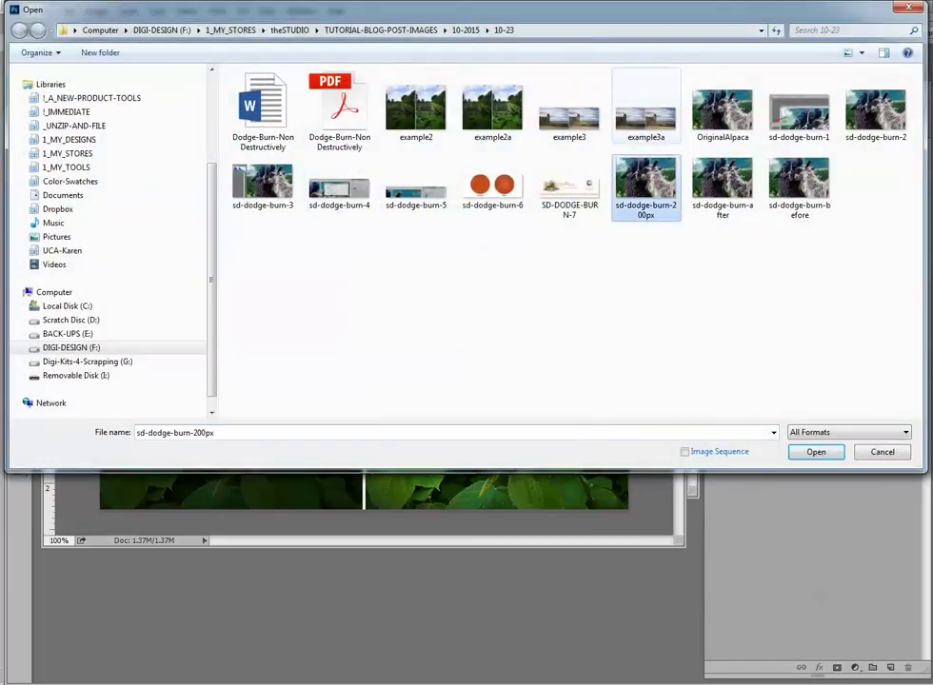
left_click(645, 110)
key("Return")
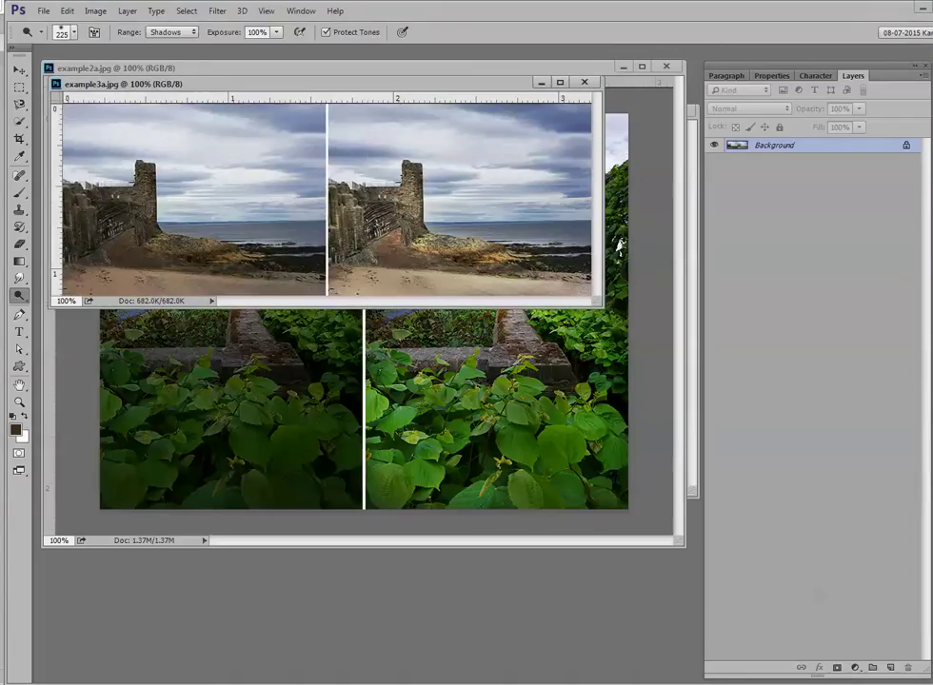
left_click_drag(602, 306, 683, 404)
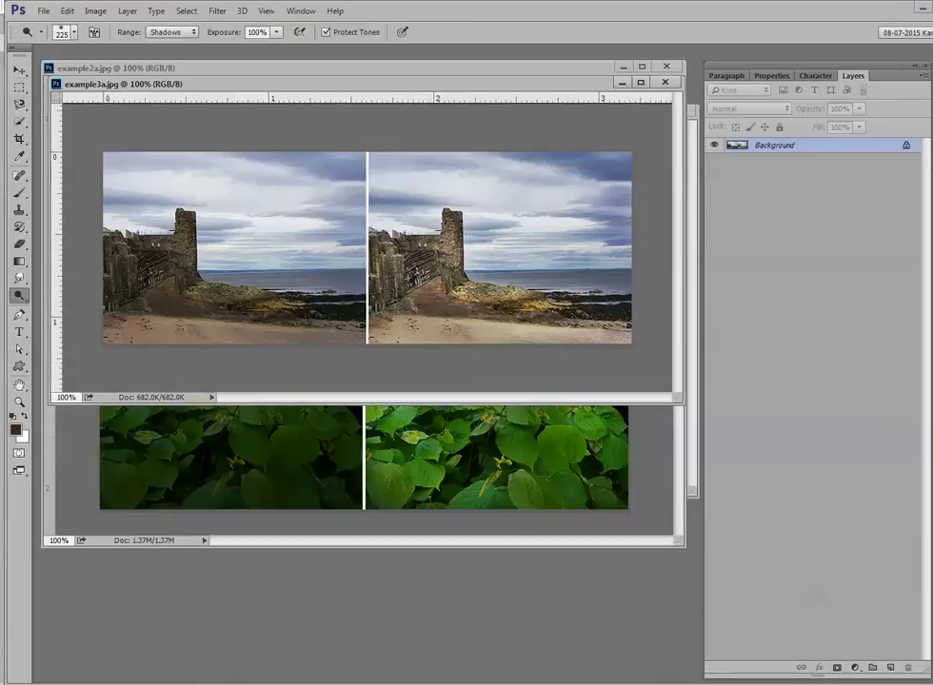
Step: Switch to the Move tool, open the alpaca image sd-dodge-burn-after.jpg, and shift its window lower
key("v")
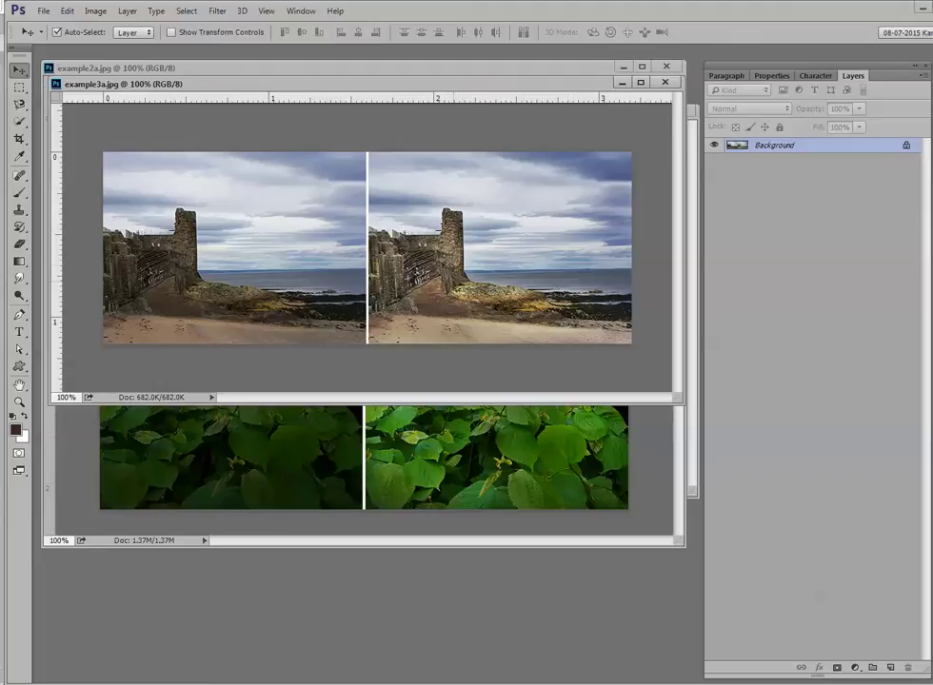
left_click(43, 11)
left_click(59, 39)
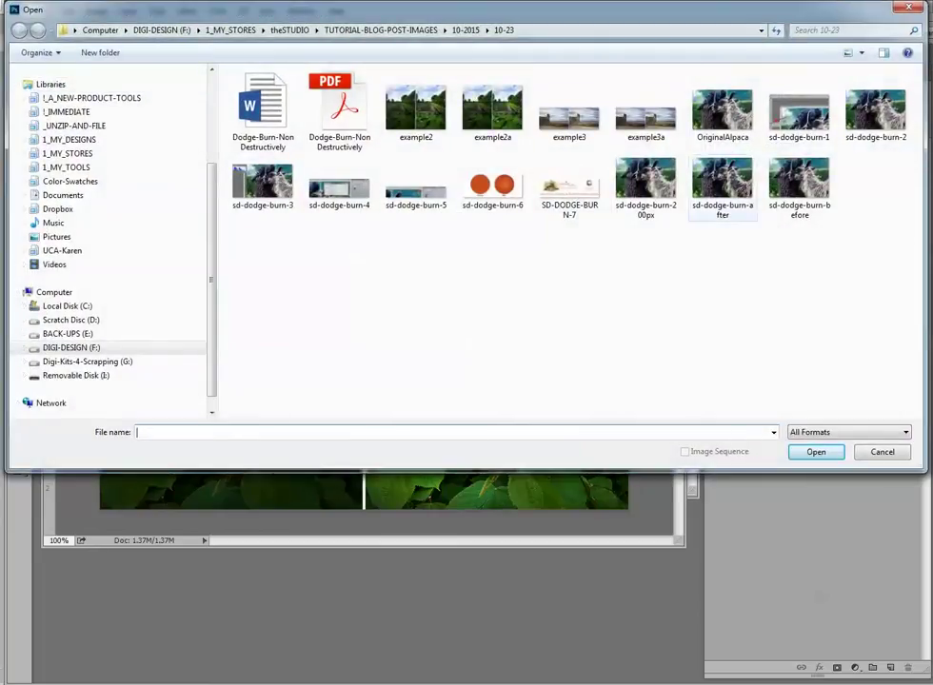
left_click(800, 186)
left_click(723, 186, "ctrl")
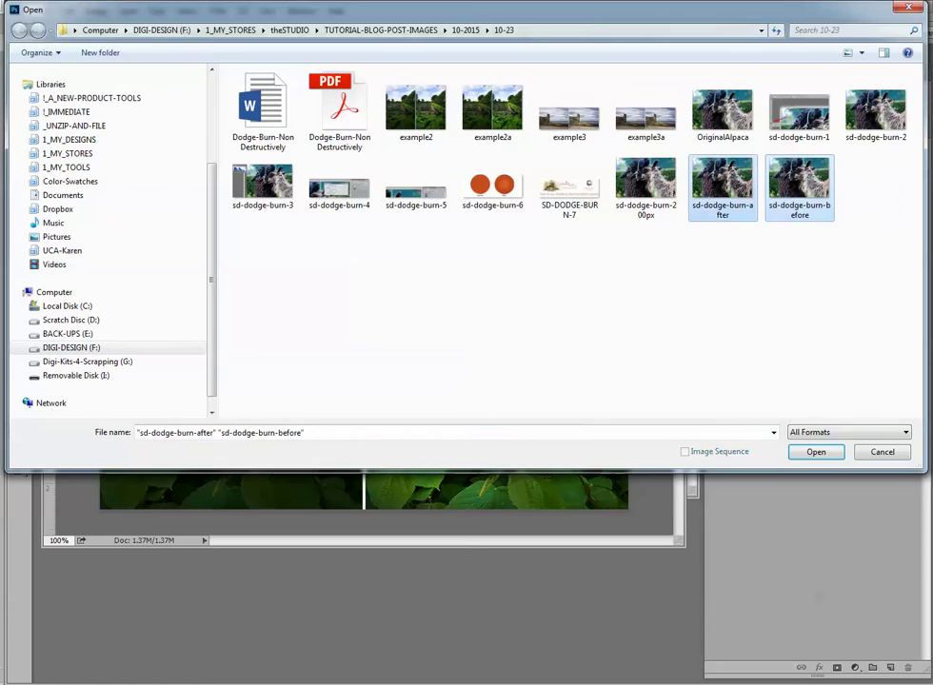
key("Return")
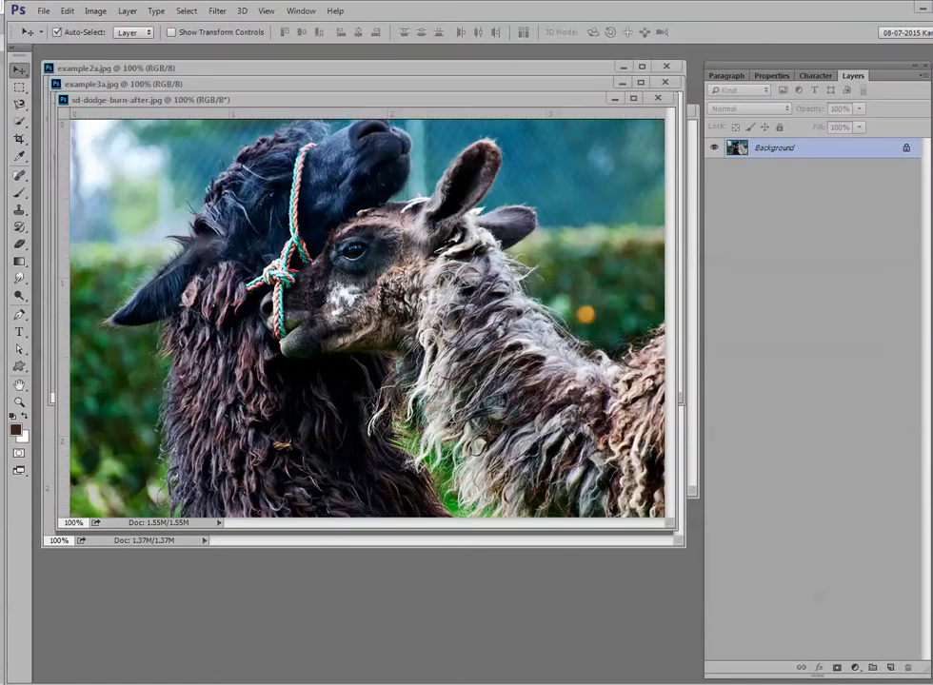
mouse_move(286, 100)
left_mouse_down()
mouse_move(251, 255)
mouse_move(274, 163)
left_mouse_up()
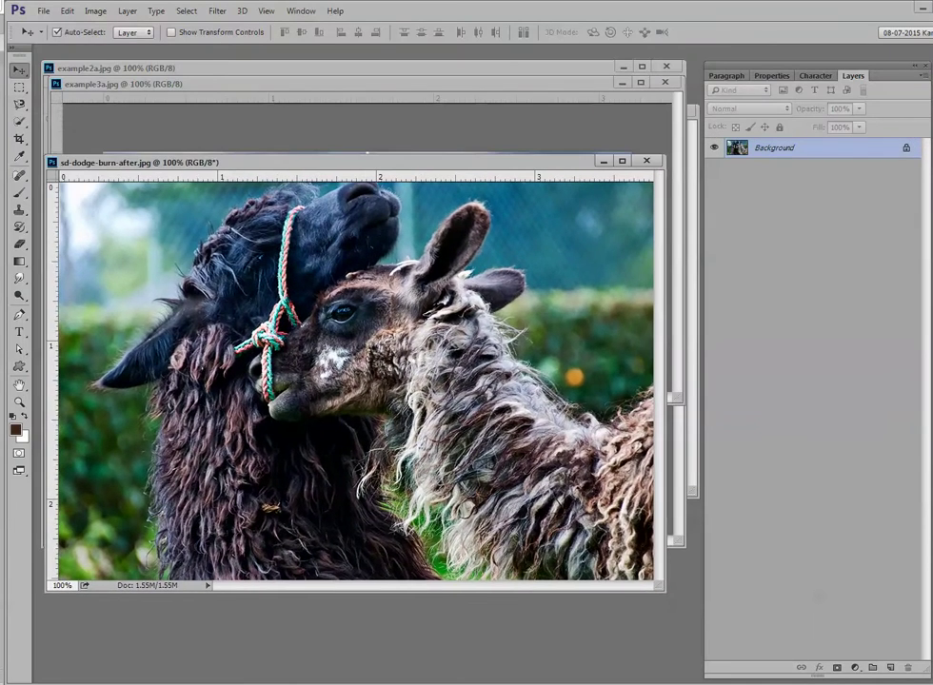
Step: Open sd-dodge-burn-before.jpg and position its window over the "after" alpaca image
left_click(43, 10)
left_click(57, 37)
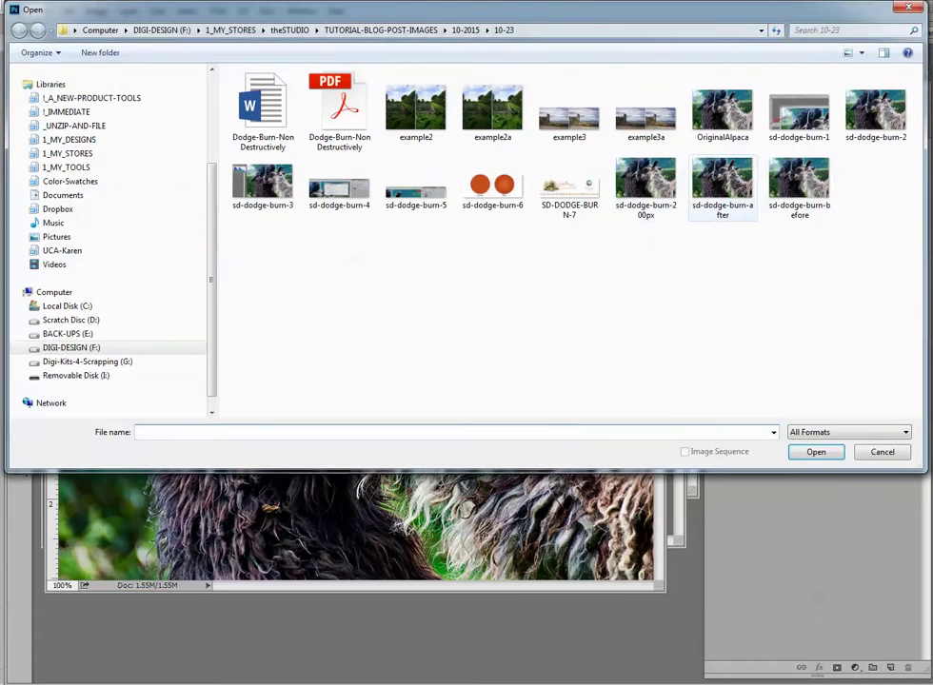
double_click(799, 183)
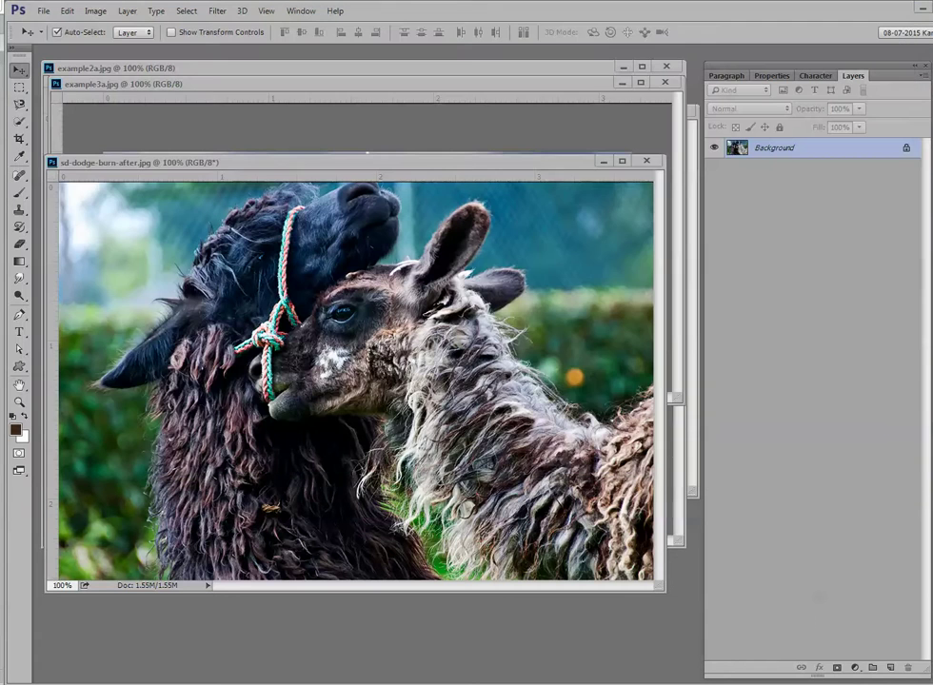
mouse_move(286, 162)
left_mouse_down()
mouse_move(303, 130)
mouse_move(271, 254)
mouse_move(288, 175)
left_mouse_up()
mouse_move(931, 147)
left_mouse_down()
mouse_move(391, 98)
mouse_move(276, 117)
mouse_move(288, 127)
mouse_move(291, 162)
left_mouse_up()
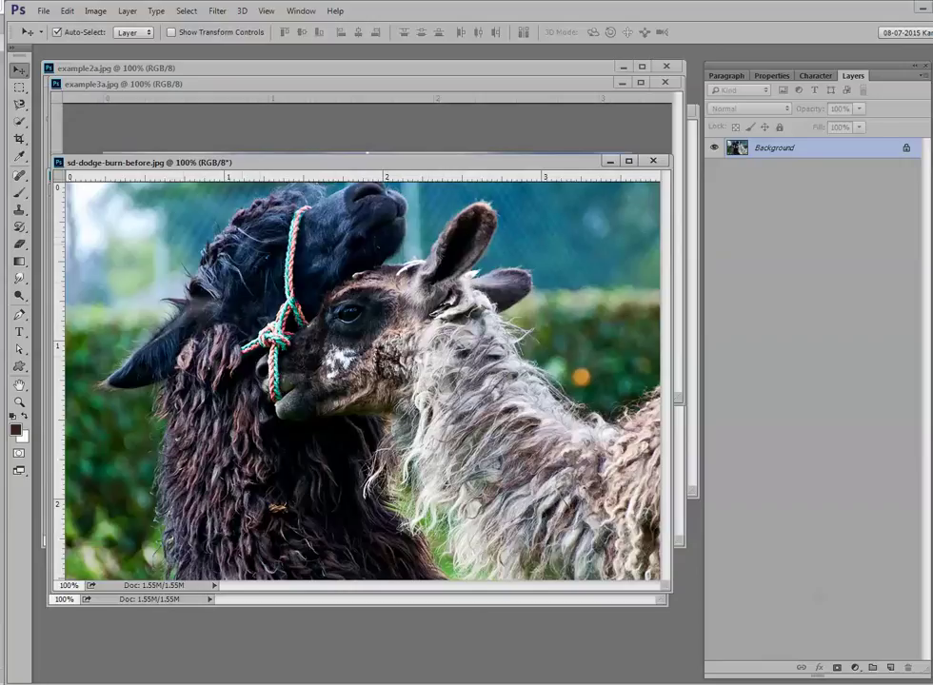
Step: Pull the "before" and "after" alpaca windows apart so the two images can be compared
mouse_move(362, 163)
left_mouse_down()
mouse_move(368, 199)
mouse_move(378, 165)
mouse_move(374, 227)
mouse_move(381, 180)
mouse_move(364, 273)
left_mouse_up()
left_click_drag(368, 198, 386, 72)
left_click(371, 547)
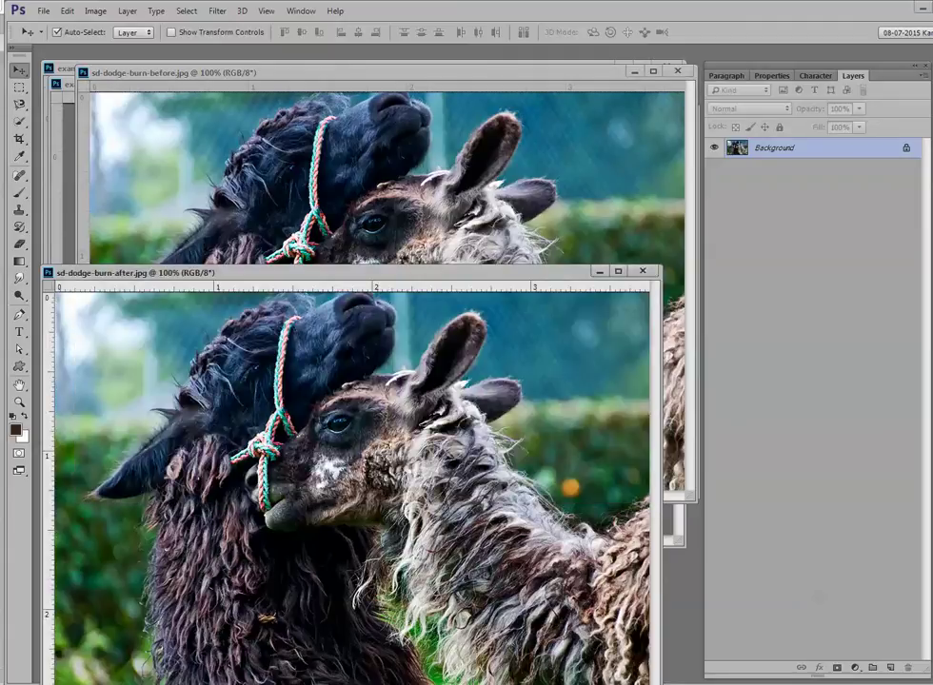
mouse_move(373, 273)
left_mouse_down()
mouse_move(248, 199)
mouse_move(235, 167)
left_mouse_up()
left_click_drag(253, 104, 302, 258)
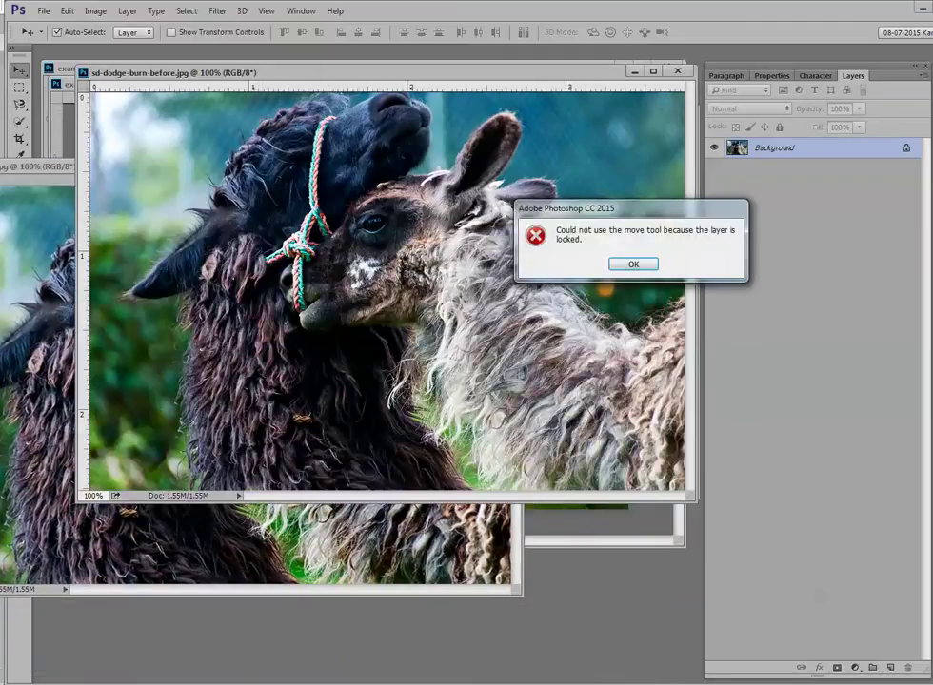
key("Return")
Step: Hide the panels and arrange the "after" and "before" alpaca windows side by side to compare their shading
left_click_drag(45, 167, 105, 102)
left_click_drag(433, 76, 636, 112)
key("shift+Tab")
left_click(167, 102)
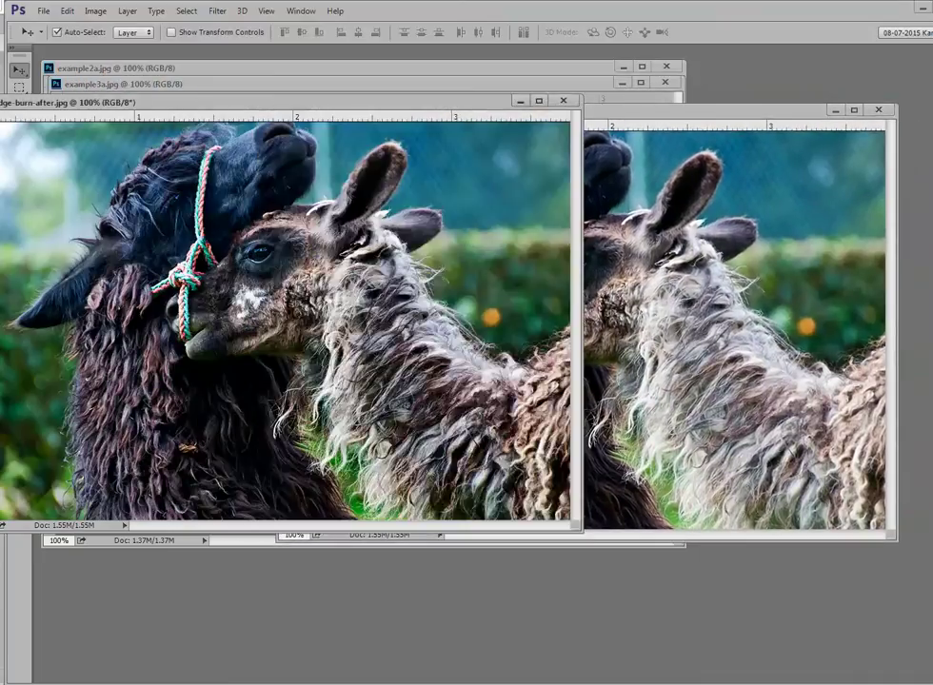
left_click_drag(362, 102, 420, 114)
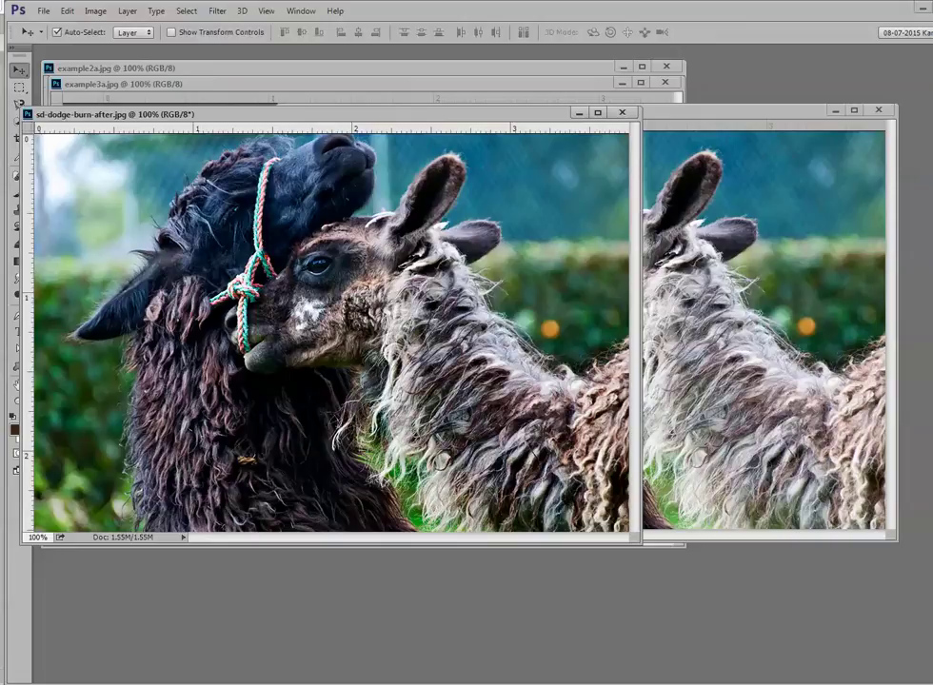
left_click_drag(421, 113, 275, 122)
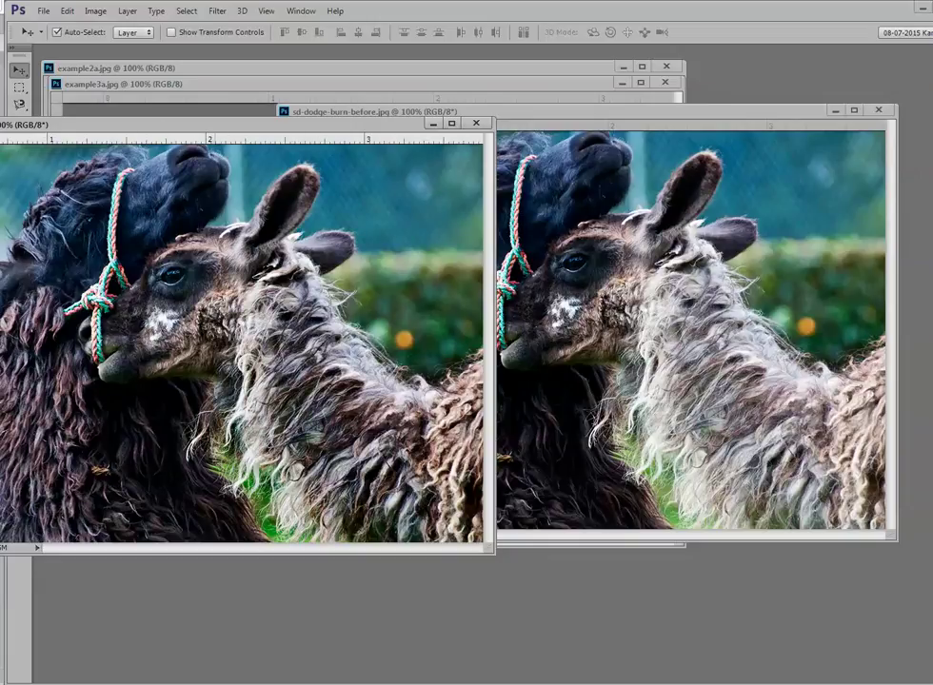
Step: Move the alpaca windows lower and bring the example3a.jpg comparison in front of them
mouse_move(276, 122)
left_mouse_down()
mouse_move(522, 241)
mouse_move(581, 282)
left_mouse_up()
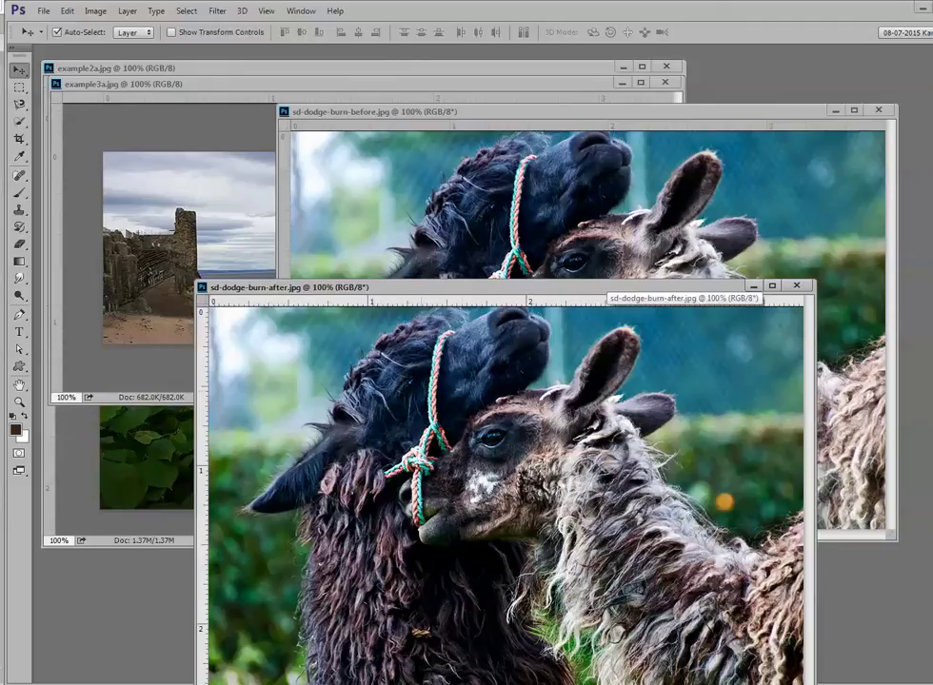
mouse_move(599, 287)
left_mouse_down()
mouse_move(857, 225)
mouse_move(877, 152)
mouse_move(867, 160)
left_mouse_up()
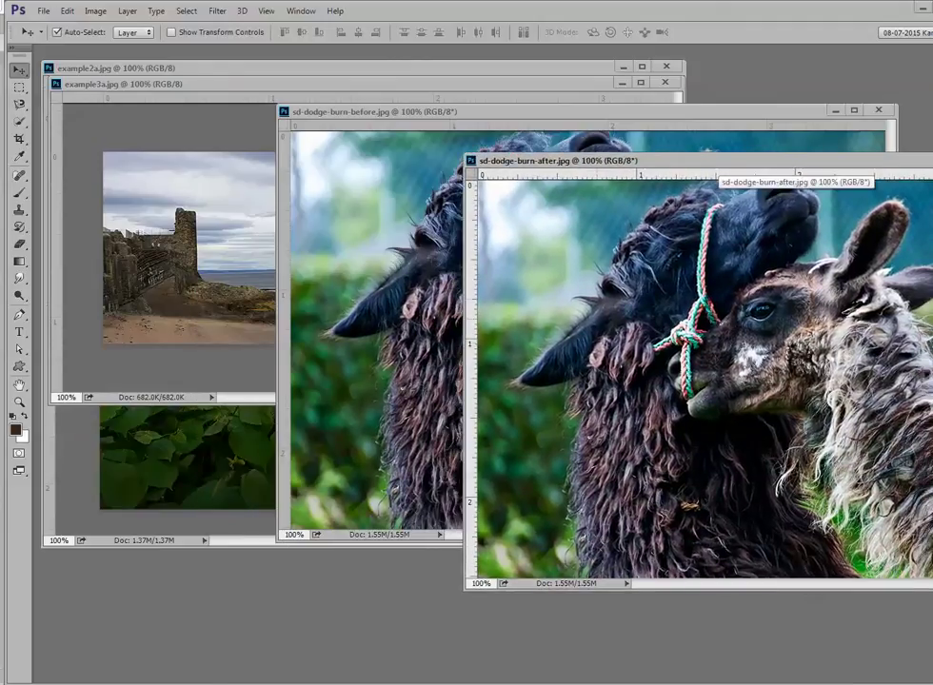
mouse_move(715, 163)
left_mouse_down()
mouse_move(412, 190)
mouse_move(356, 238)
left_mouse_up()
left_click_drag(476, 111, 427, 182)
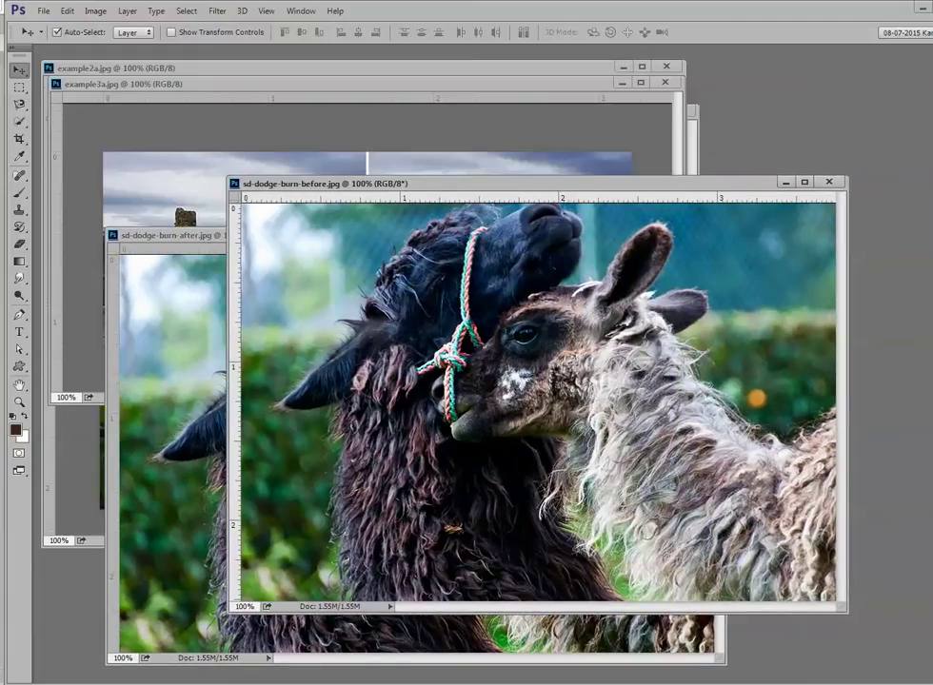
mouse_move(381, 84)
left_mouse_down()
mouse_move(434, 93)
mouse_move(469, 142)
left_mouse_up()
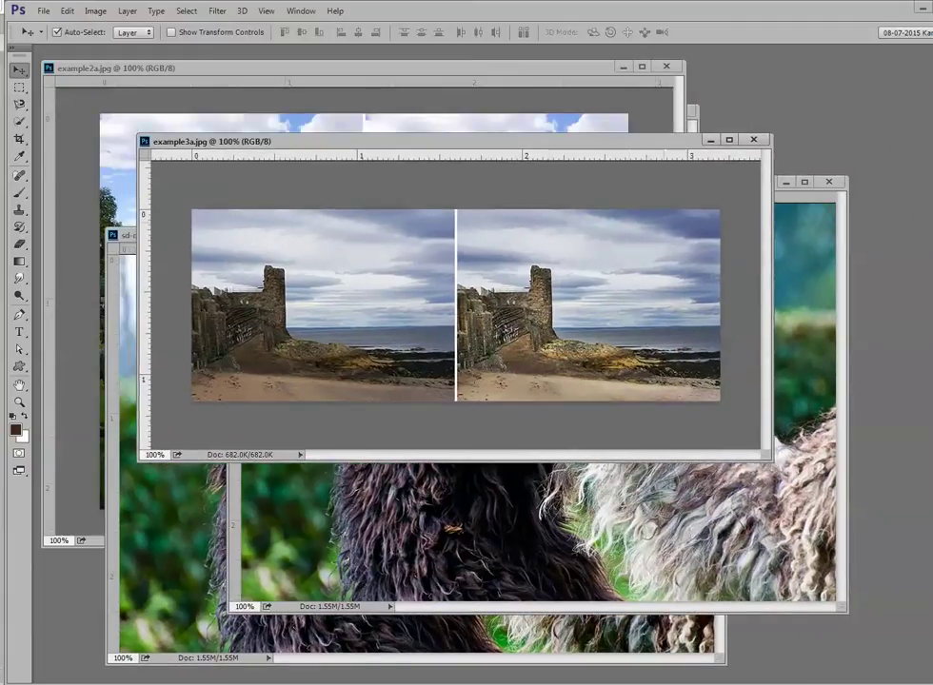